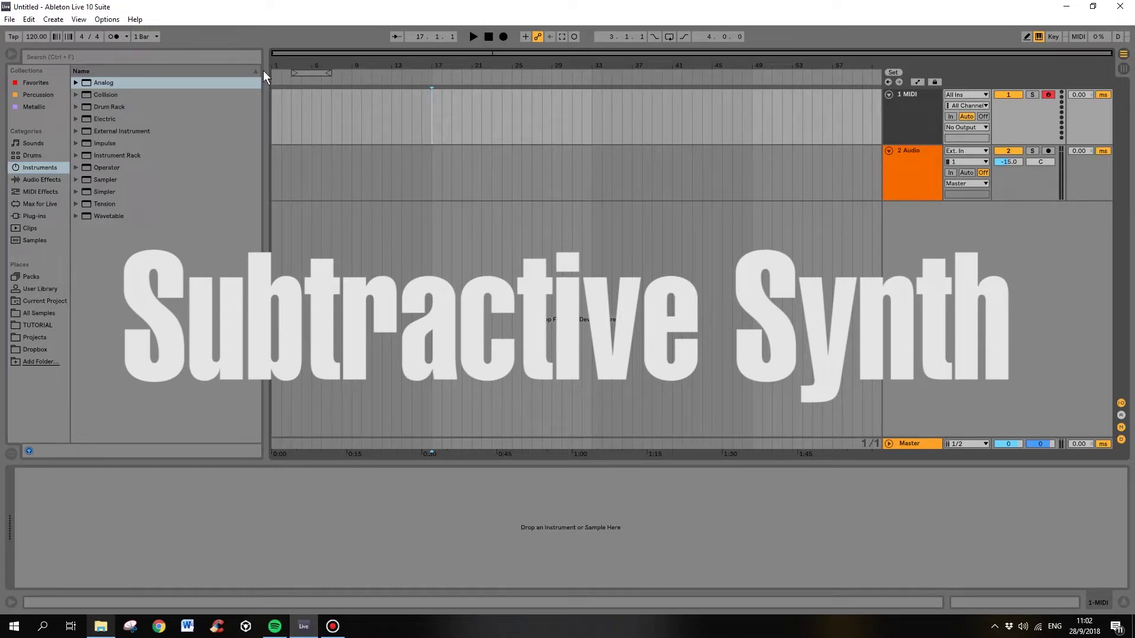
# - Load the Analog instrument onto the MIDI track and display oscillator 1's settings
pyautogui.doubleClick(108, 82)
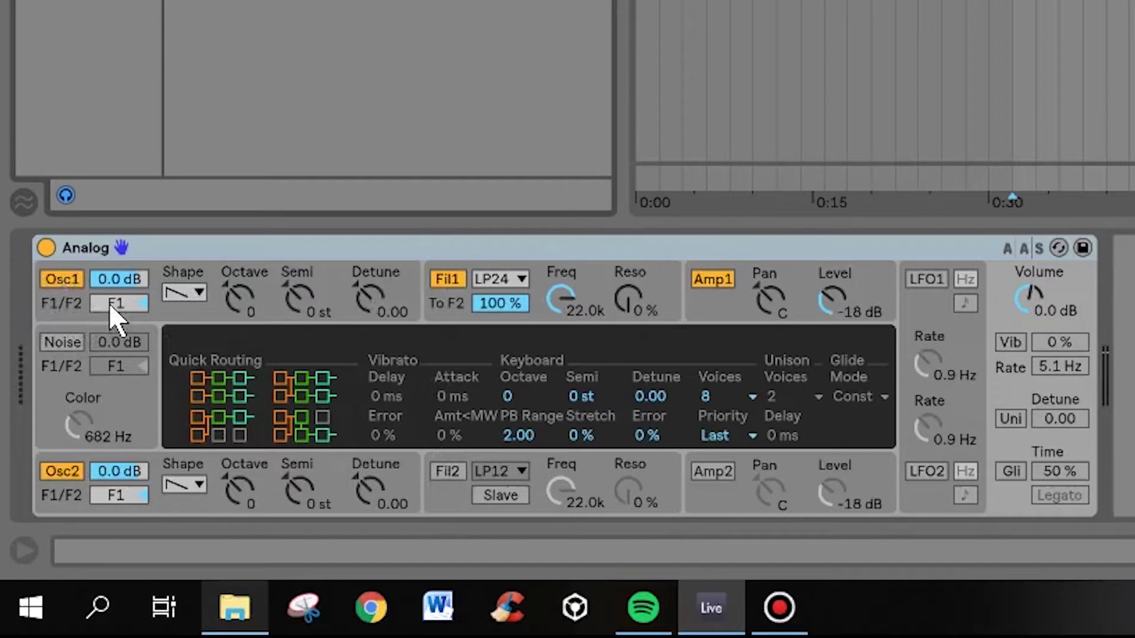
pyautogui.moveTo(115, 306)
pyautogui.mouseDown()
pyautogui.moveTo(114, 237)
pyautogui.moveTo(114, 306)
pyautogui.mouseUp()
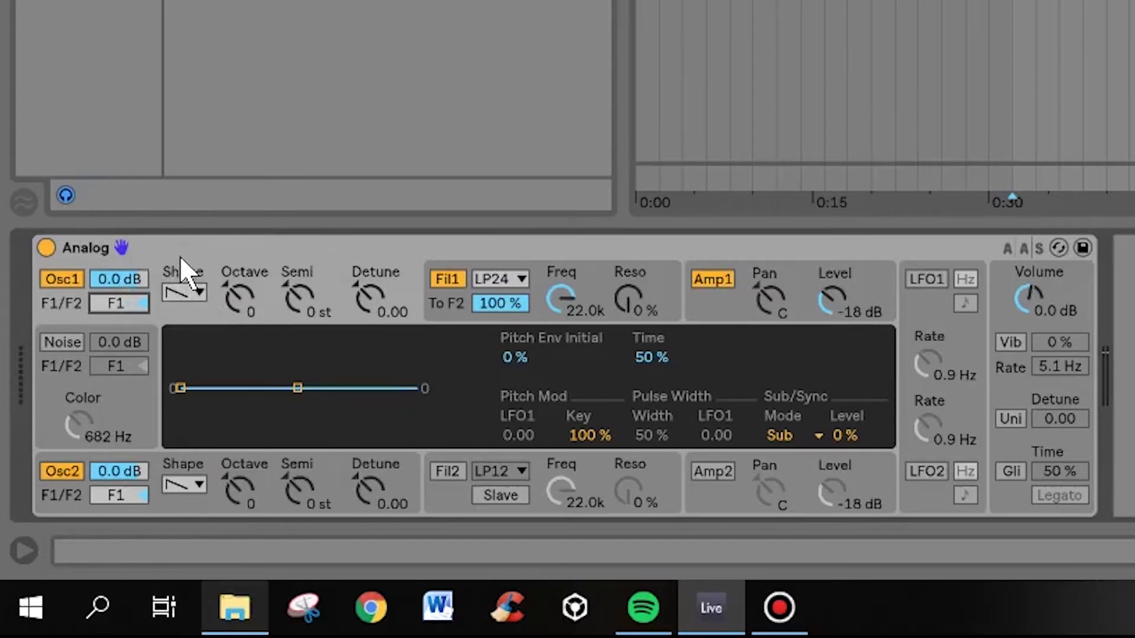
# - Set oscillator 1's shape to sine and switch off oscillator 2
pyautogui.click(188, 294)
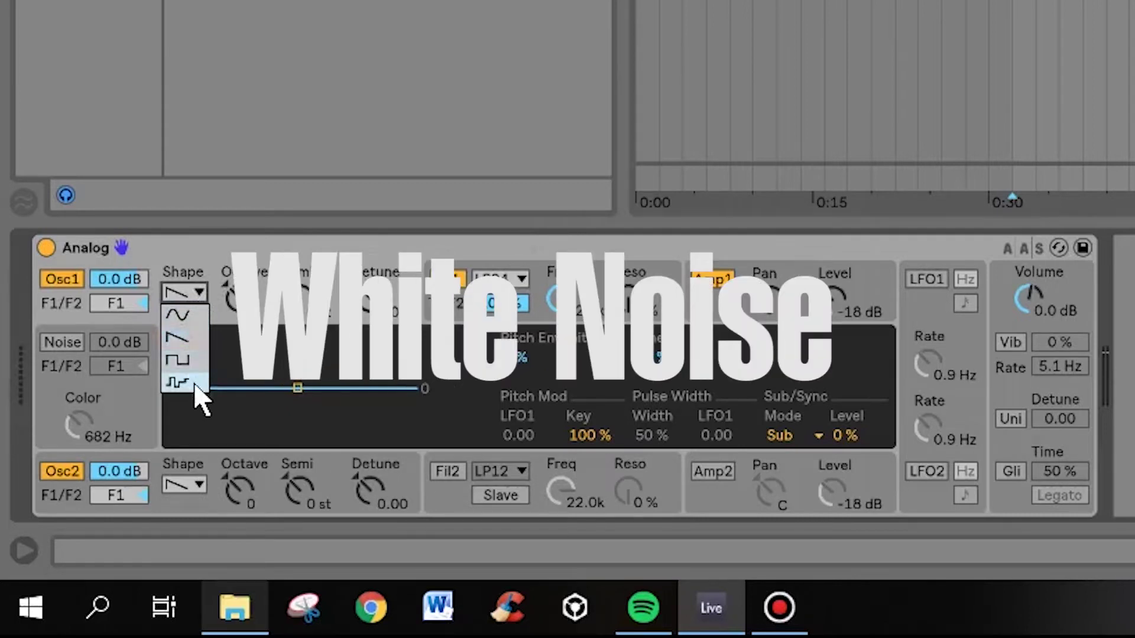
pyautogui.click(175, 314)
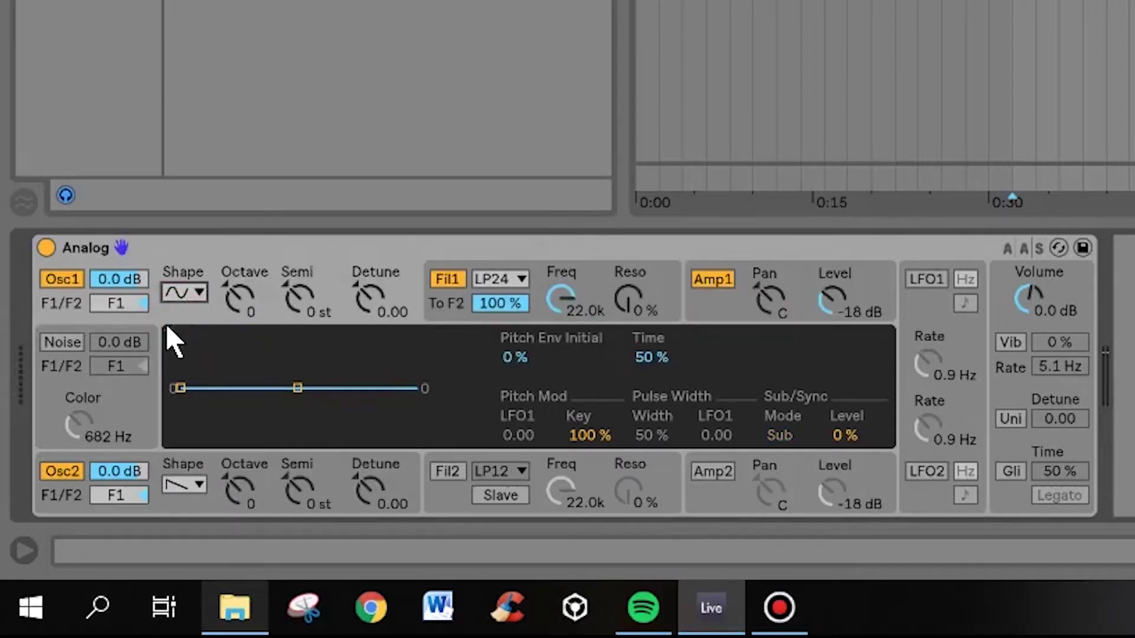
pyautogui.click(73, 471)
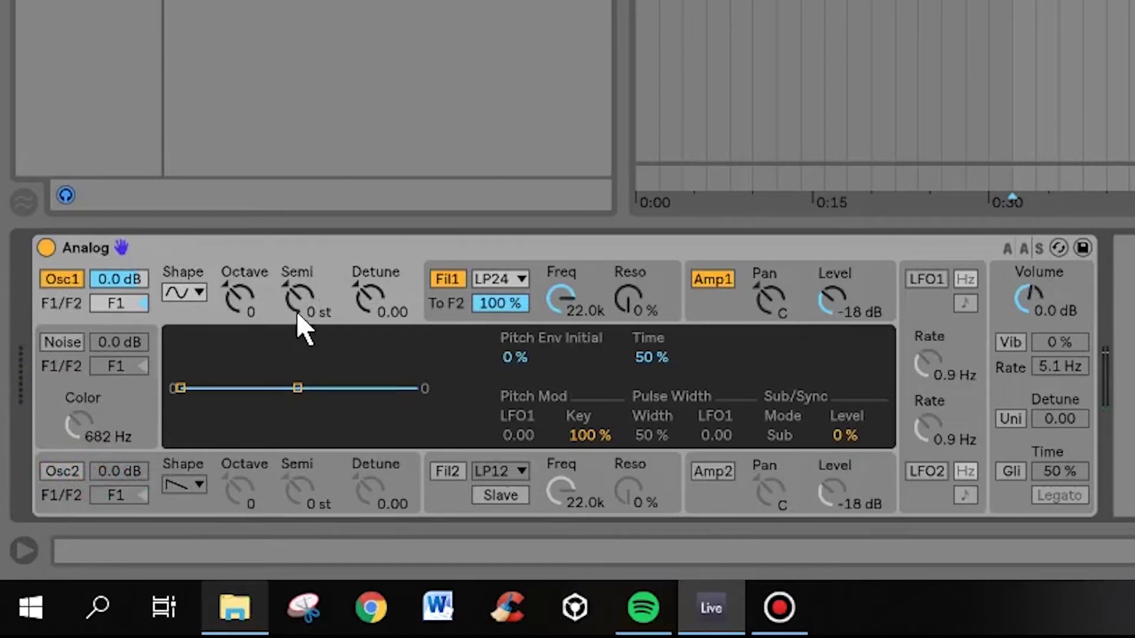
# - Audition the sawtooth, rectangle and white noise shapes on oscillator 1, finishing with the sawtooth selected
pyautogui.click(194, 293)
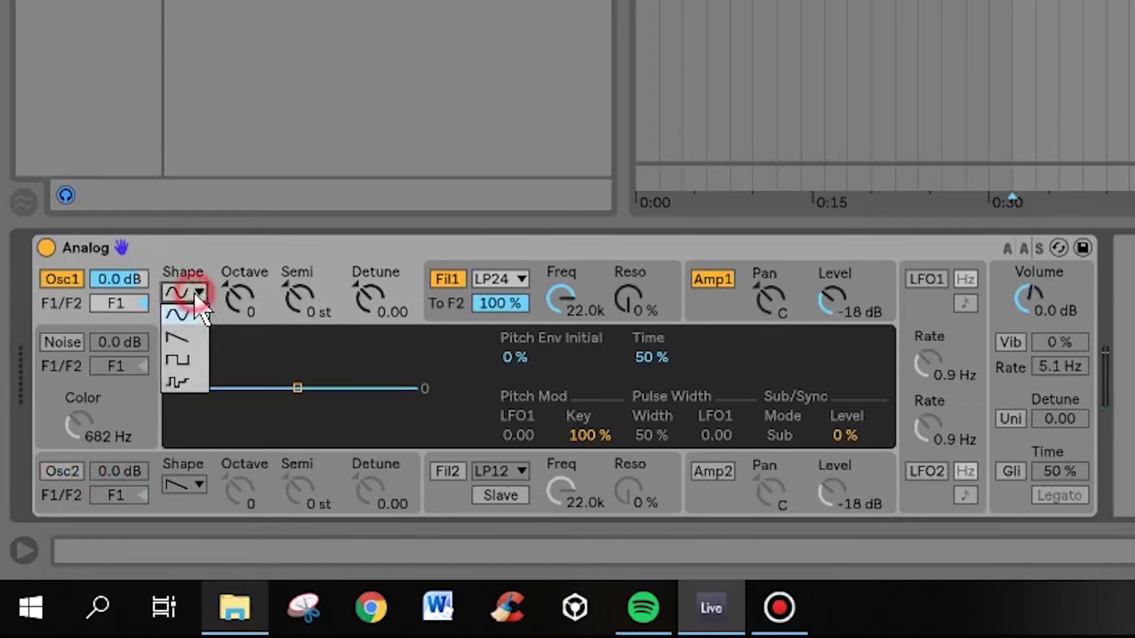
pyautogui.click(189, 335)
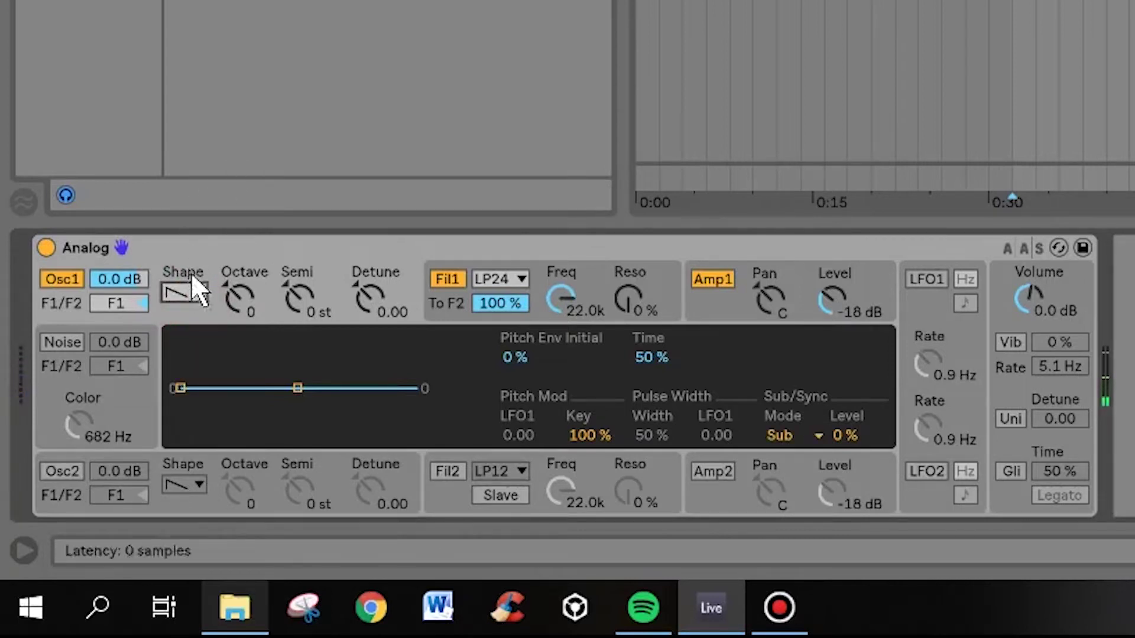
pyautogui.click(195, 292)
pyautogui.click(190, 360)
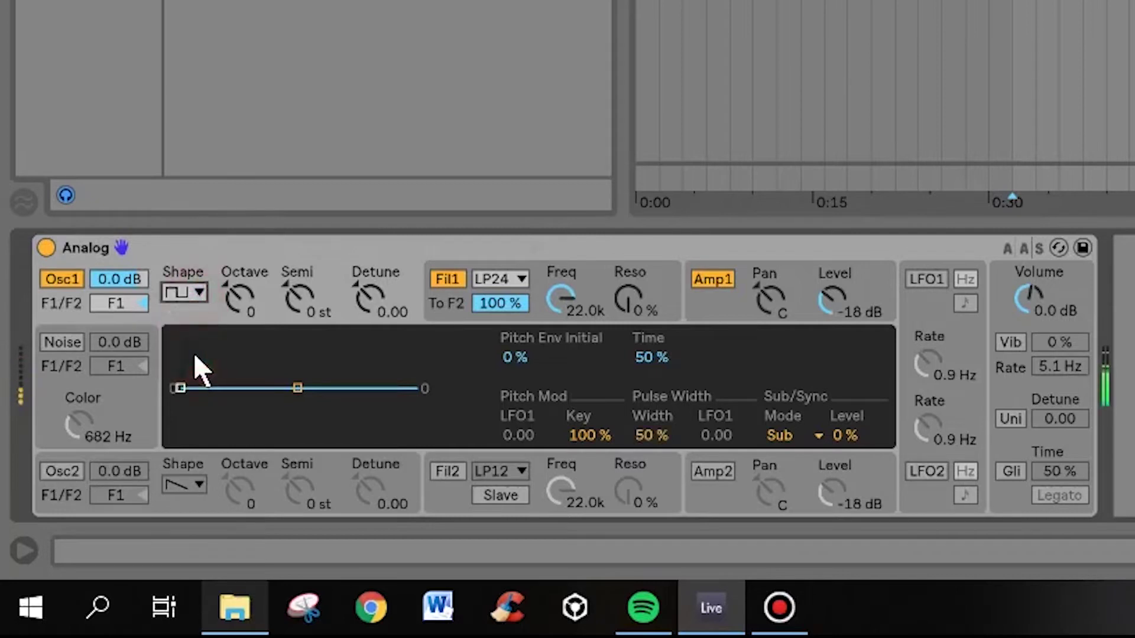
pyautogui.click(184, 293)
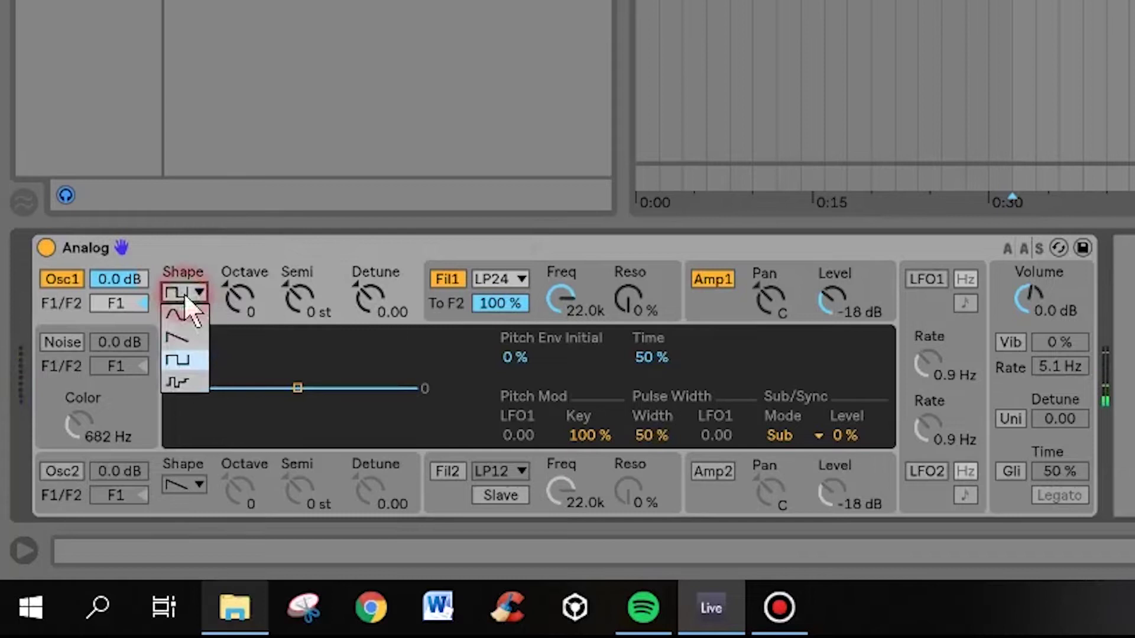
pyautogui.click(197, 384)
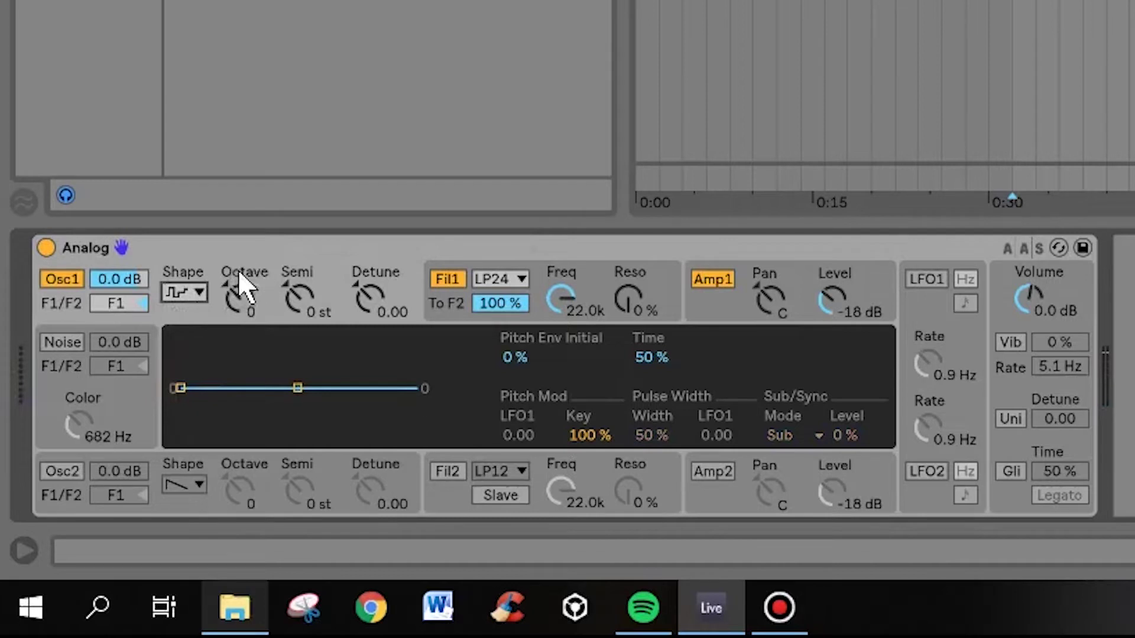
pyautogui.click(199, 303)
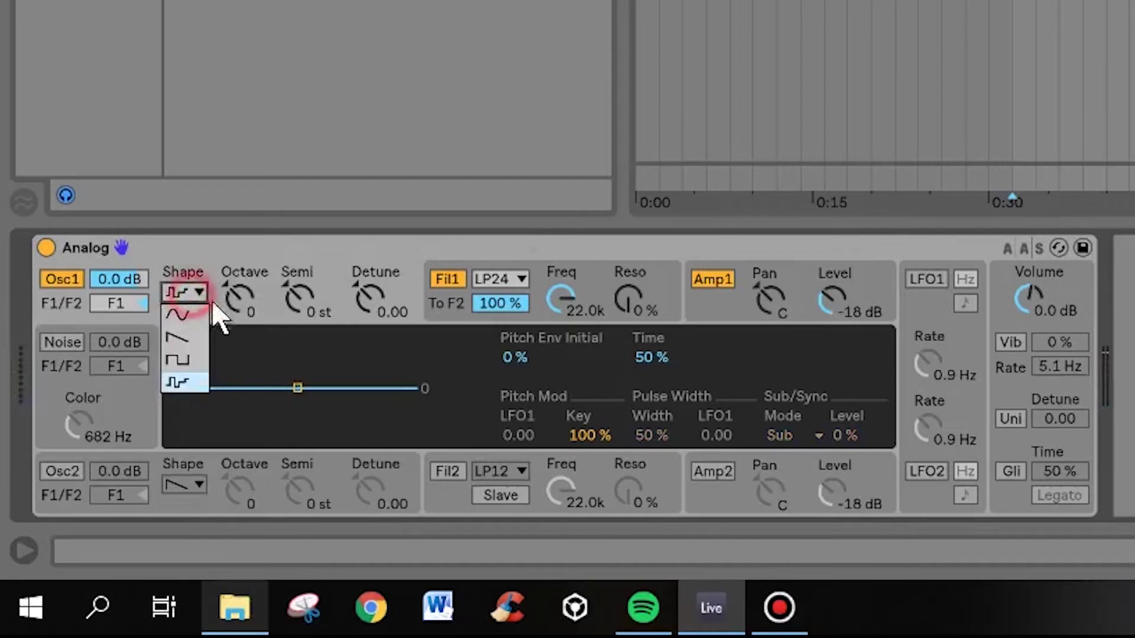
pyautogui.click(195, 334)
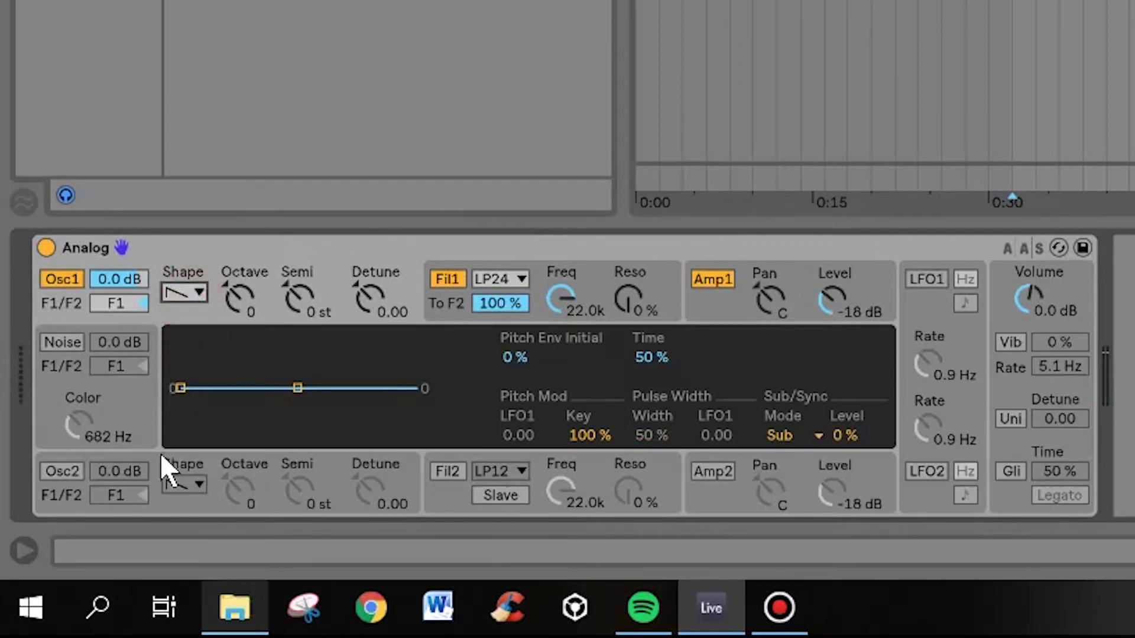
# - Try oscillator 1's octave down to -3 and return it to 0
pyautogui.click(63, 283)
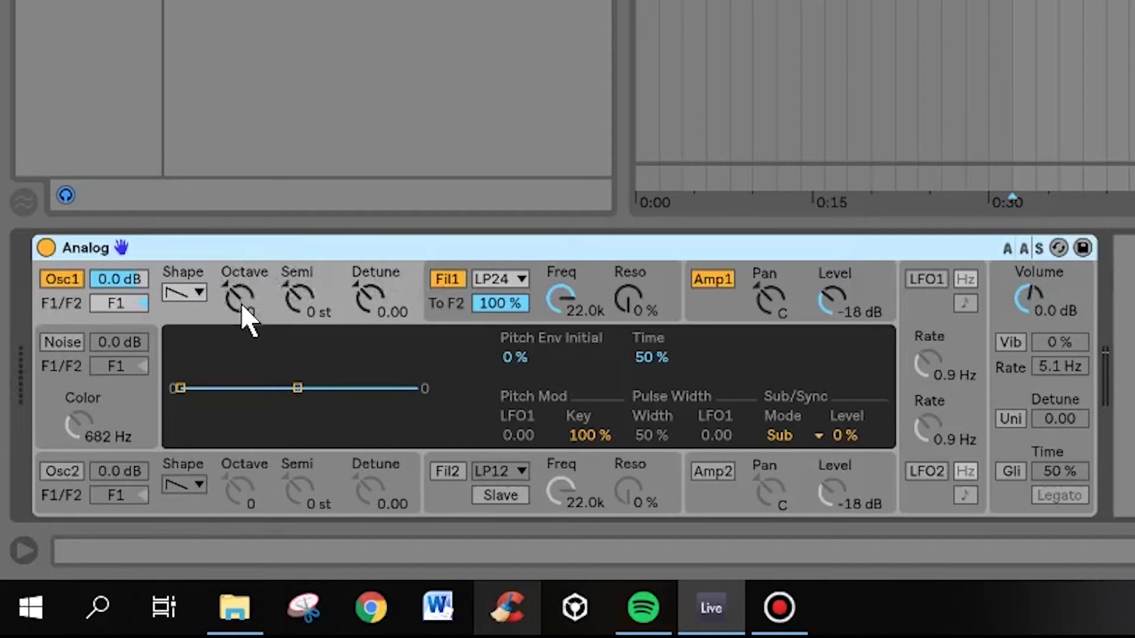
pyautogui.click(250, 321)
pyautogui.moveTo(251, 322); pyautogui.dragTo(250, 331)
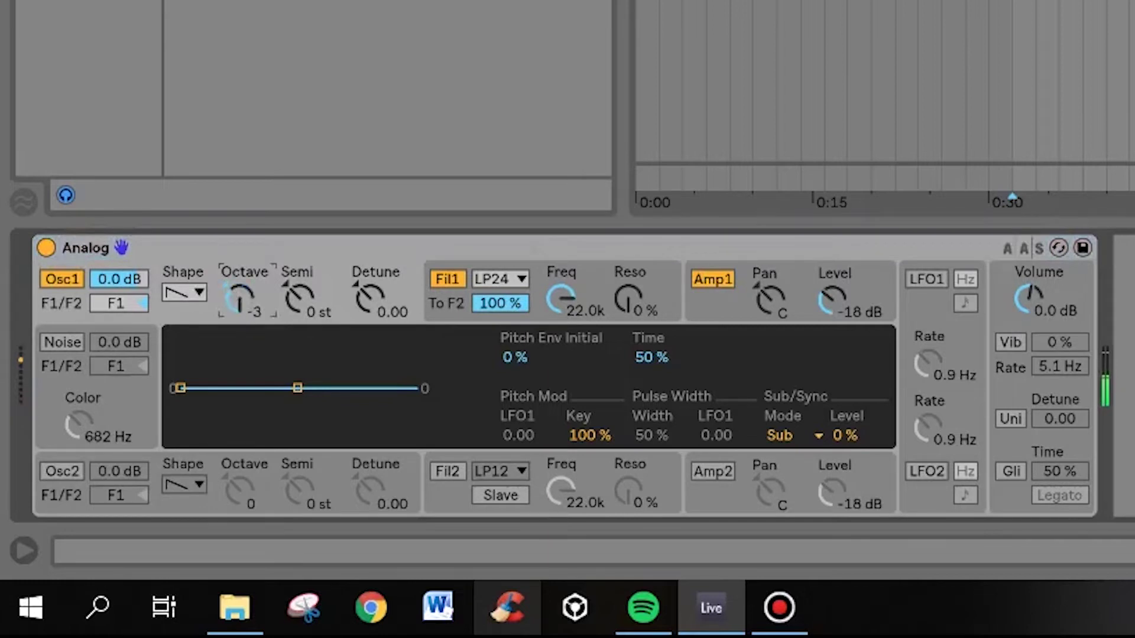
pyautogui.moveTo(228, 294); pyautogui.dragTo(228, 285)
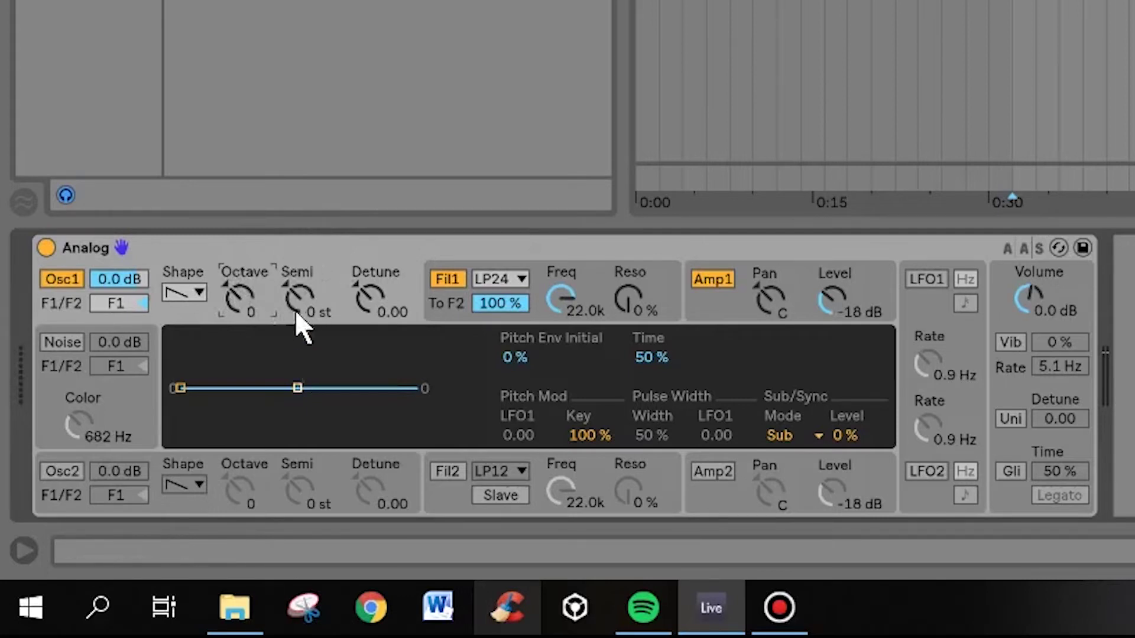
# - Try oscillator 1's semitone tuning above and below its base pitch, including 7 st, and return it to 0 st
pyautogui.moveTo(303, 310); pyautogui.dragTo(303, 281)
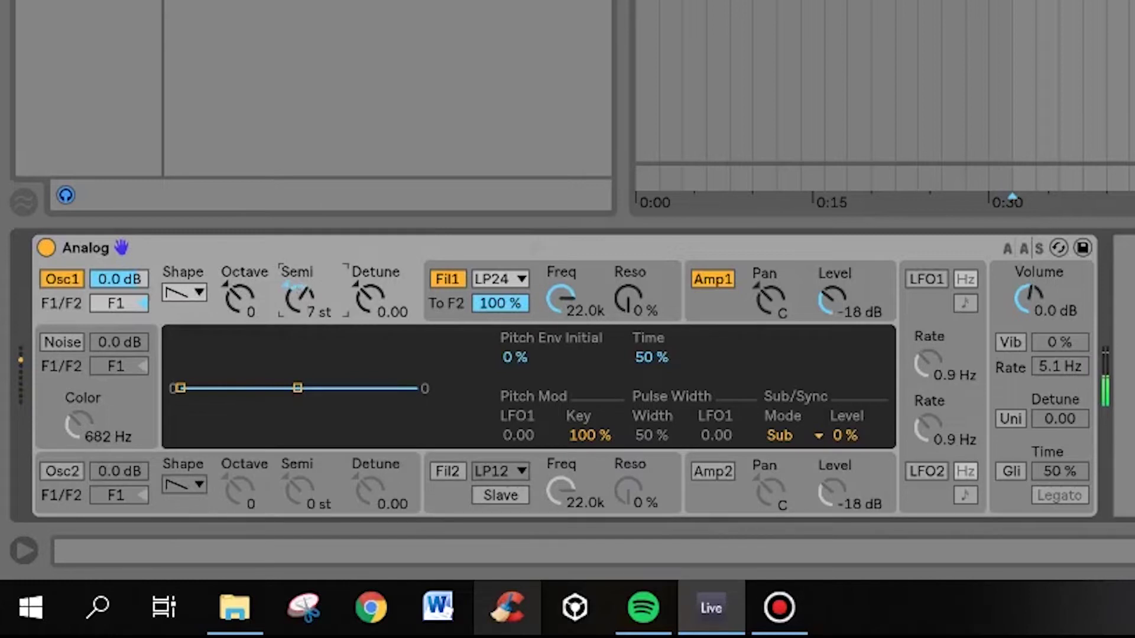
pyautogui.press('Up')
pyautogui.press('Up')
pyautogui.press('Up')
pyautogui.press('Down')
pyautogui.press('Down')
pyautogui.press('Down')
pyautogui.press('Down')
pyautogui.press('Down')
pyautogui.press('Down')
pyautogui.press('Down')
pyautogui.press('Down')
pyautogui.press('Down')
pyautogui.press('Down')
pyautogui.press('Down')
pyautogui.press('Down')
pyautogui.press('Down')
pyautogui.press('Down')
pyautogui.press('Down')
pyautogui.press('Down')
pyautogui.press('Down')
pyautogui.press('Down')
pyautogui.press('Down')
pyautogui.press('Up')
pyautogui.press('Up')
pyautogui.press('Up')
pyautogui.press('Up')
pyautogui.press('Up')
pyautogui.press('Up')
pyautogui.press('Up')
pyautogui.press('Up')
pyautogui.press('Up')
pyautogui.press('Up')
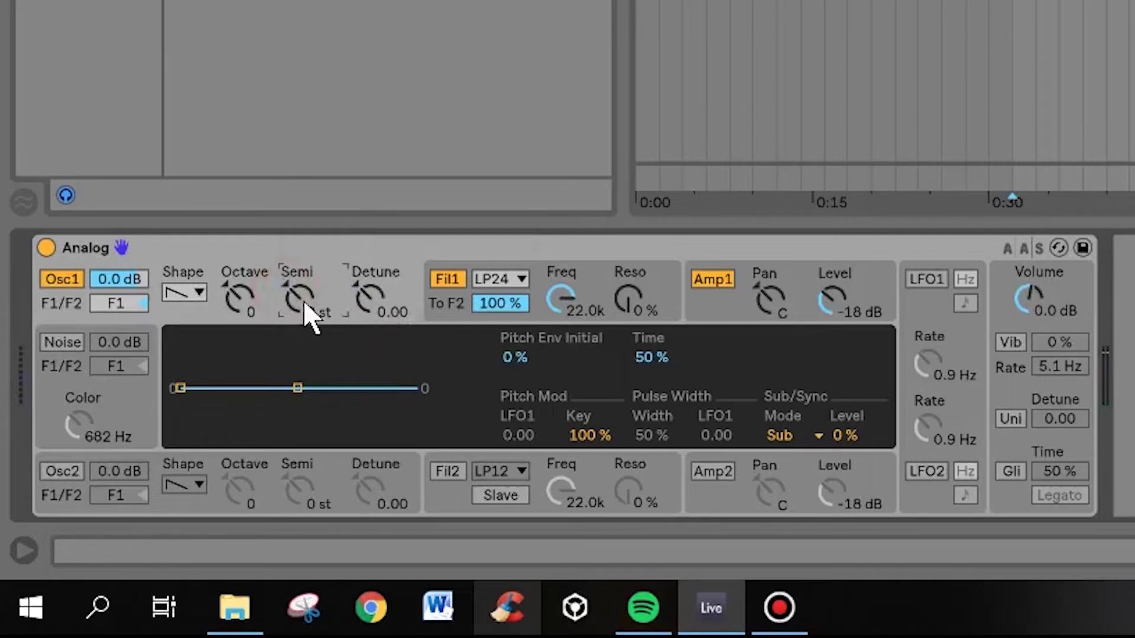
# - Try raising oscillator 1's detune to 2.63 and reset it to 0.00
pyautogui.click(371, 298)
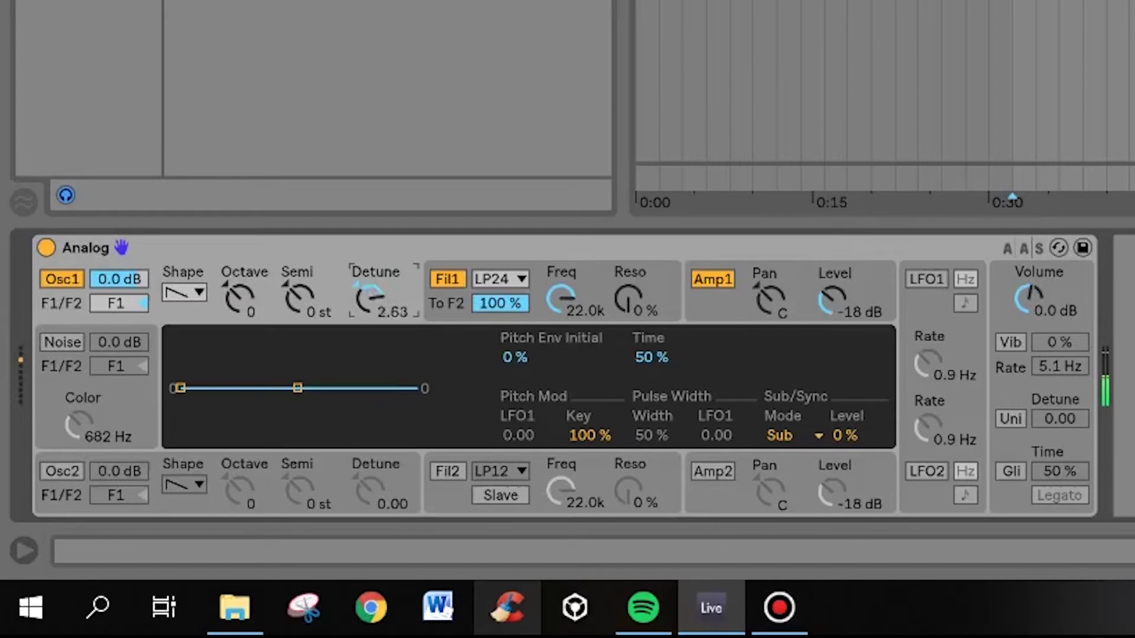
pyautogui.moveTo(372, 299); pyautogui.dragTo(371, 308)
pyautogui.press('Delete')
# - Display filter 1's settings and lower its cutoff frequency to 791 Hz
pyautogui.click(454, 303)
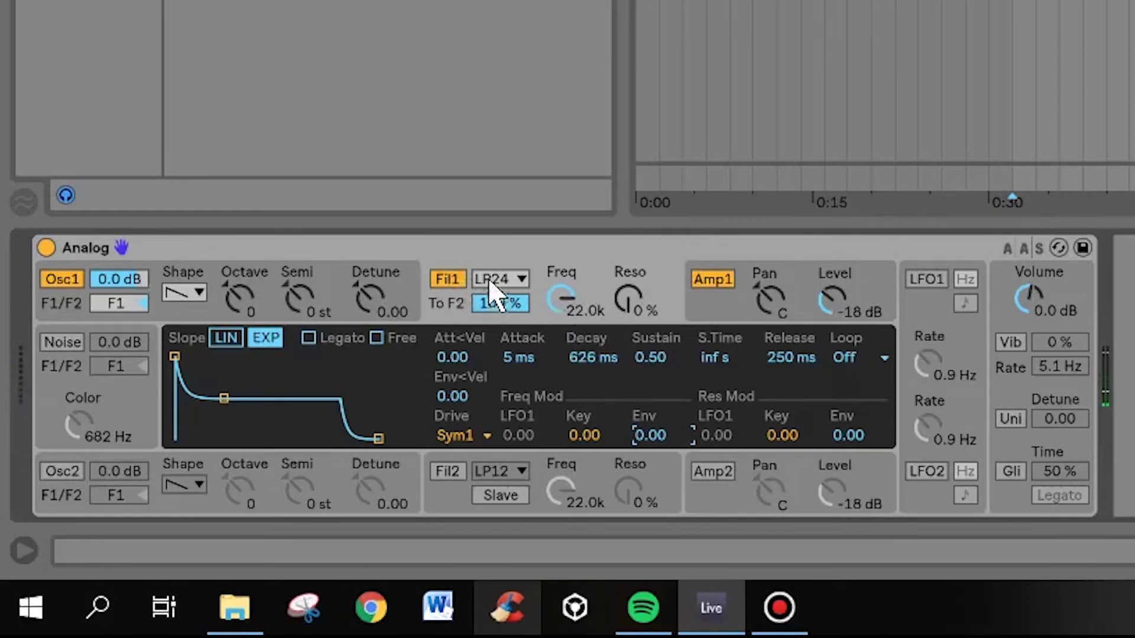
pyautogui.click(558, 299)
pyautogui.moveTo(558, 307); pyautogui.dragTo(558, 328)
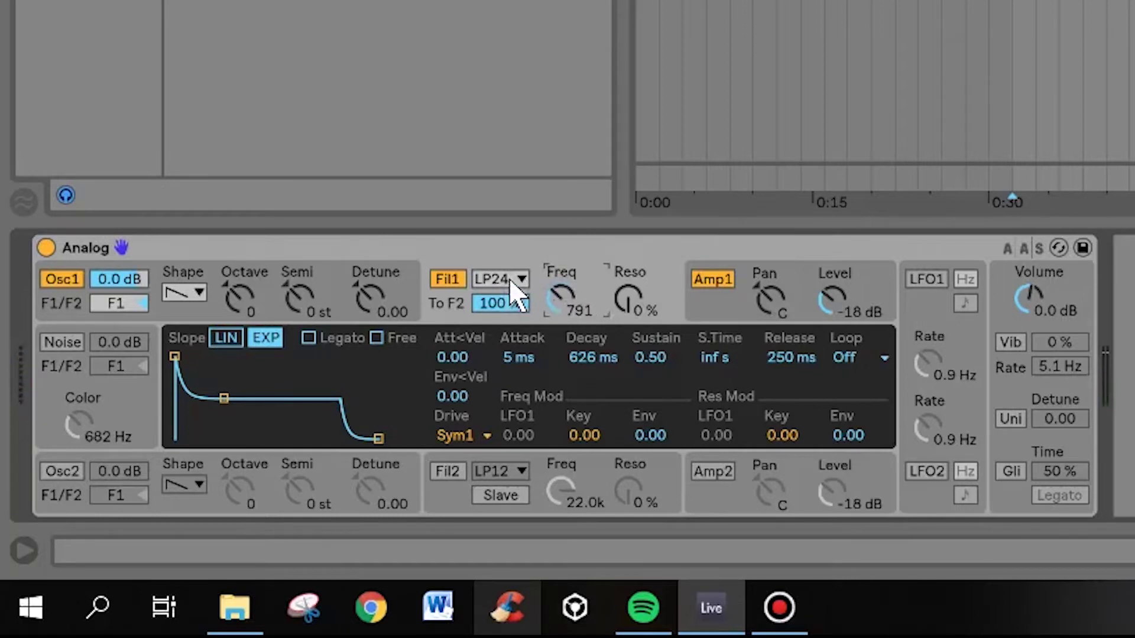
# - Try filter 1 as Band-pass 6dB/oct and switch it to Band-pass 12dB/oct
pyautogui.click(515, 293)
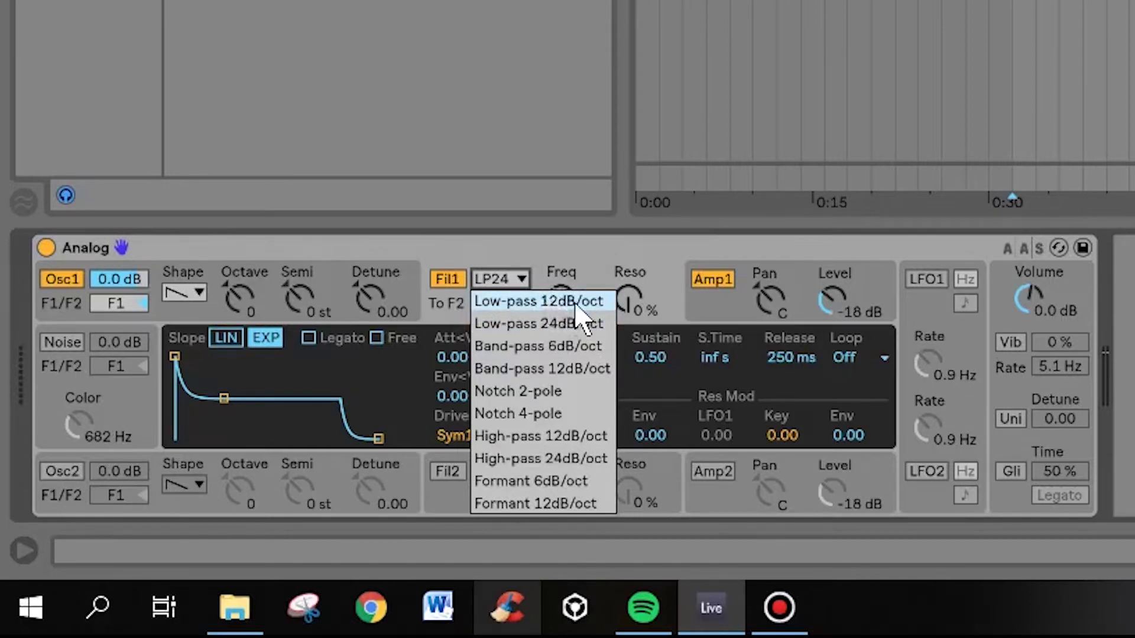
pyautogui.click(568, 347)
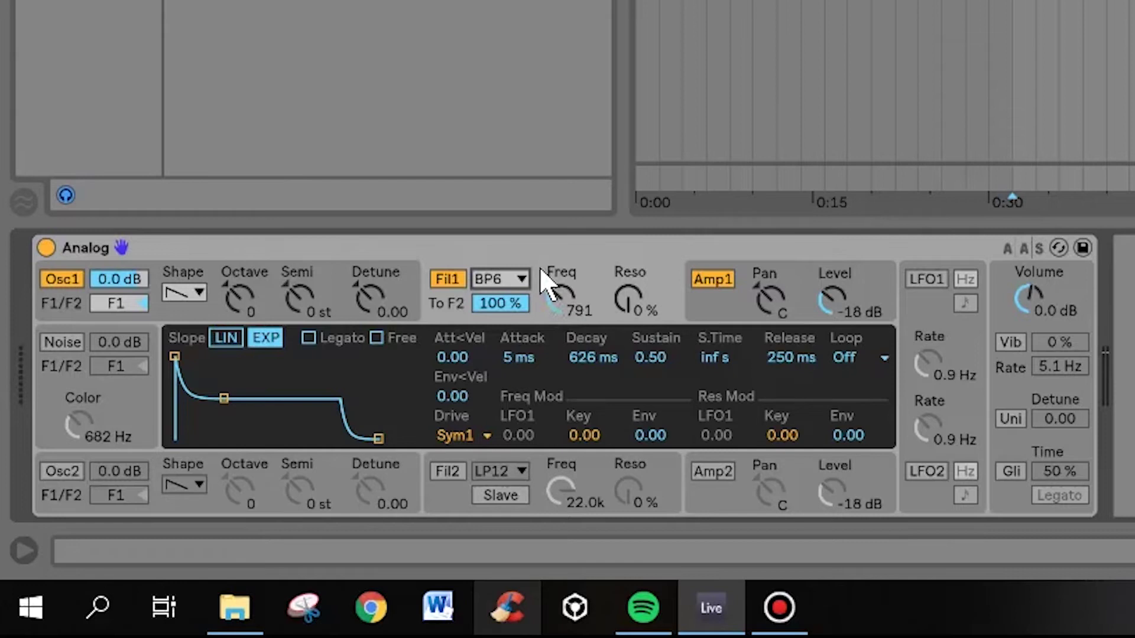
pyautogui.click(505, 276)
pyautogui.click(523, 362)
# - Set filter 1's envelope to 15.0 s decay and 1.00 sustain, and sweep its frequency and resonance, ending at 3.8k and 0%
pyautogui.moveTo(564, 313); pyautogui.dragTo(647, 343)
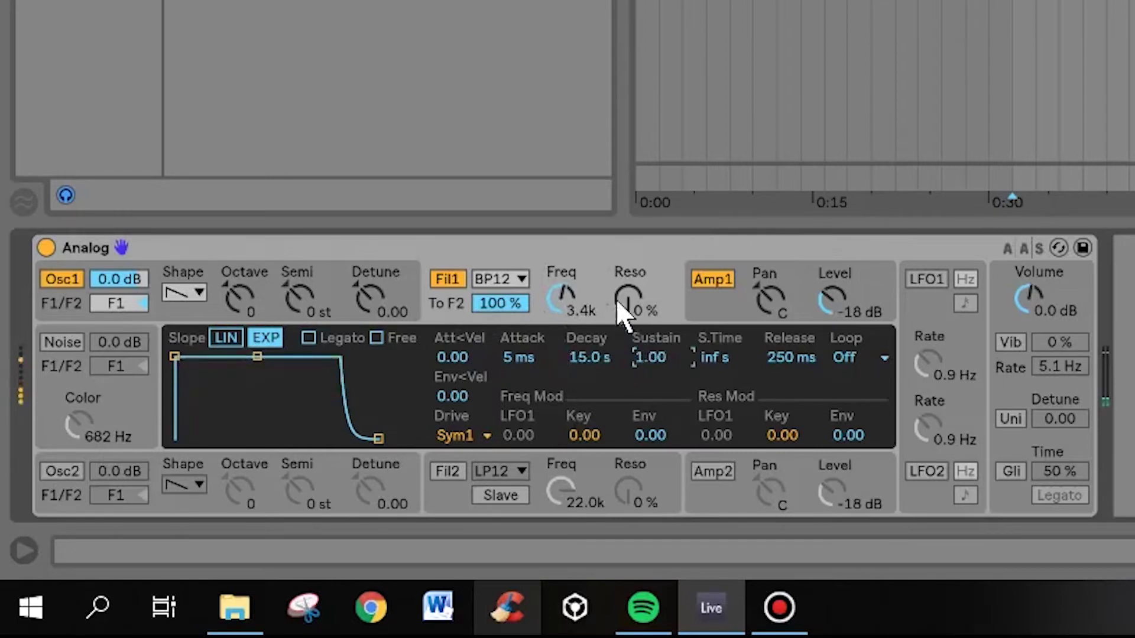
pyautogui.moveTo(628, 300); pyautogui.dragTo(628, 284)
pyautogui.moveTo(571, 251); pyautogui.dragTo(570, 335)
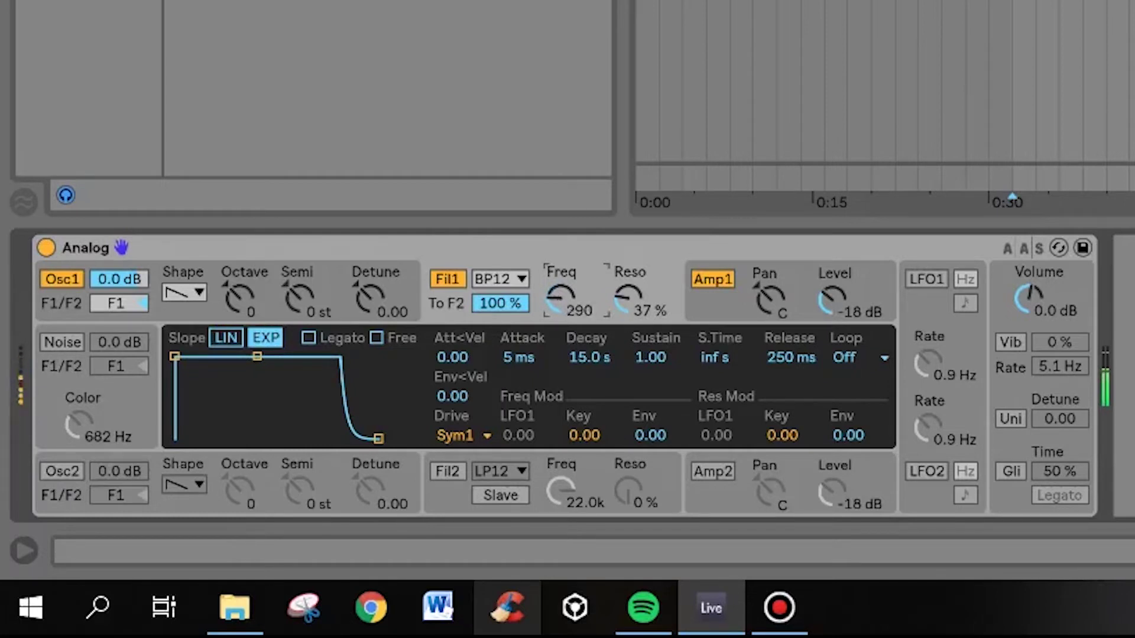
pyautogui.moveTo(627, 300); pyautogui.dragTo(628, 290)
pyautogui.moveTo(534, 306); pyautogui.dragTo(628, 319)
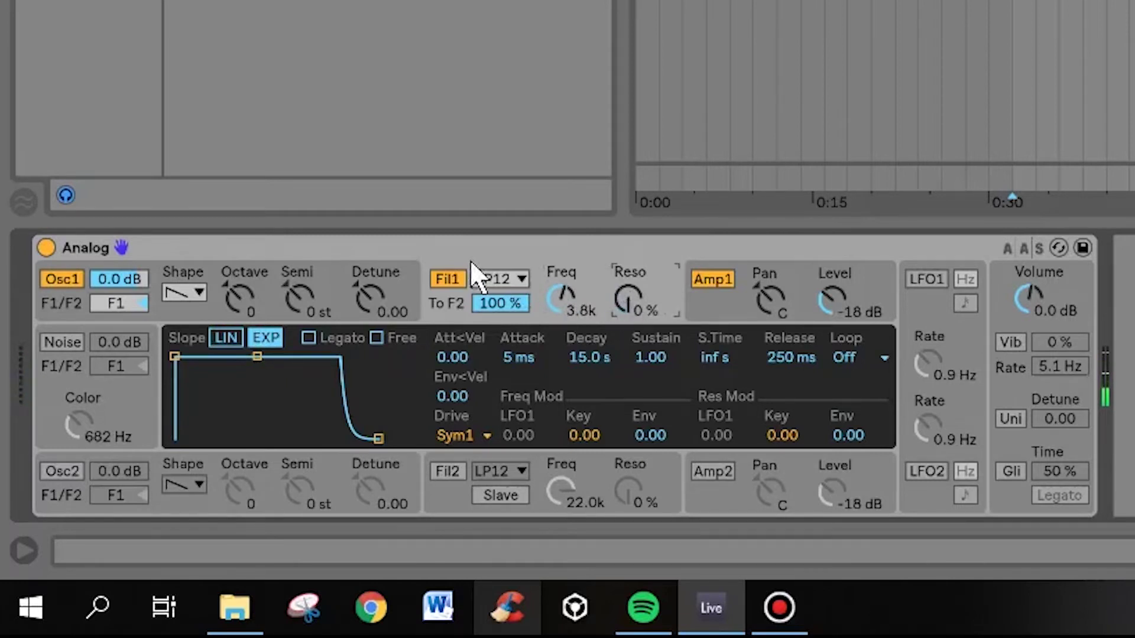
# - Lower filter 1's frequency to 640 Hz and change its type to Notch 2-pole
pyautogui.moveTo(560, 298); pyautogui.dragTo(561, 310)
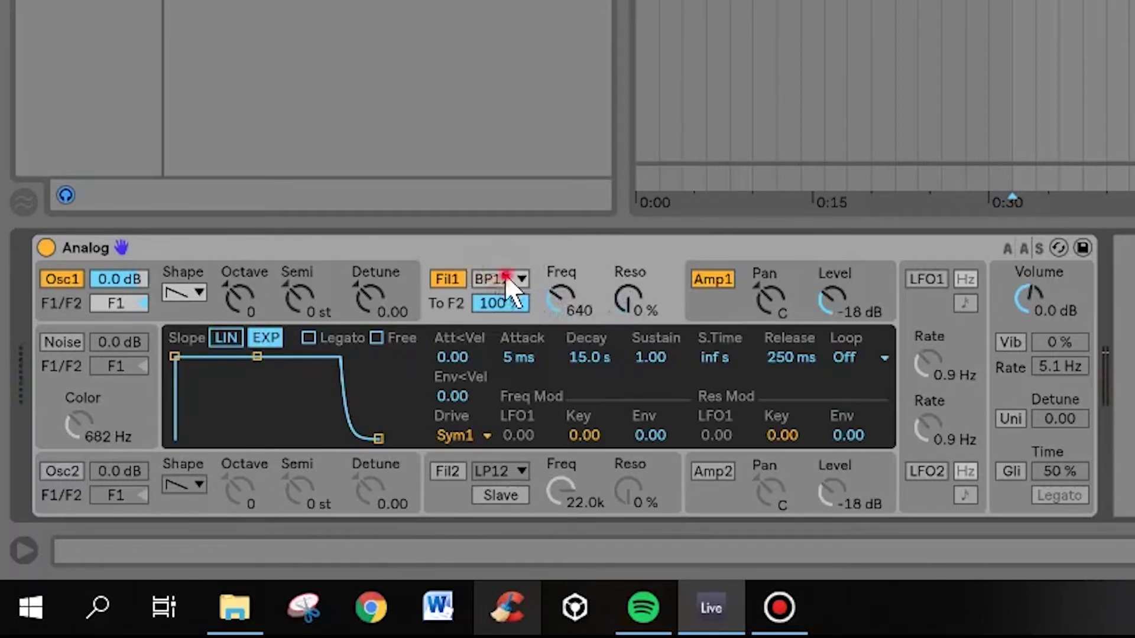
pyautogui.click(505, 277)
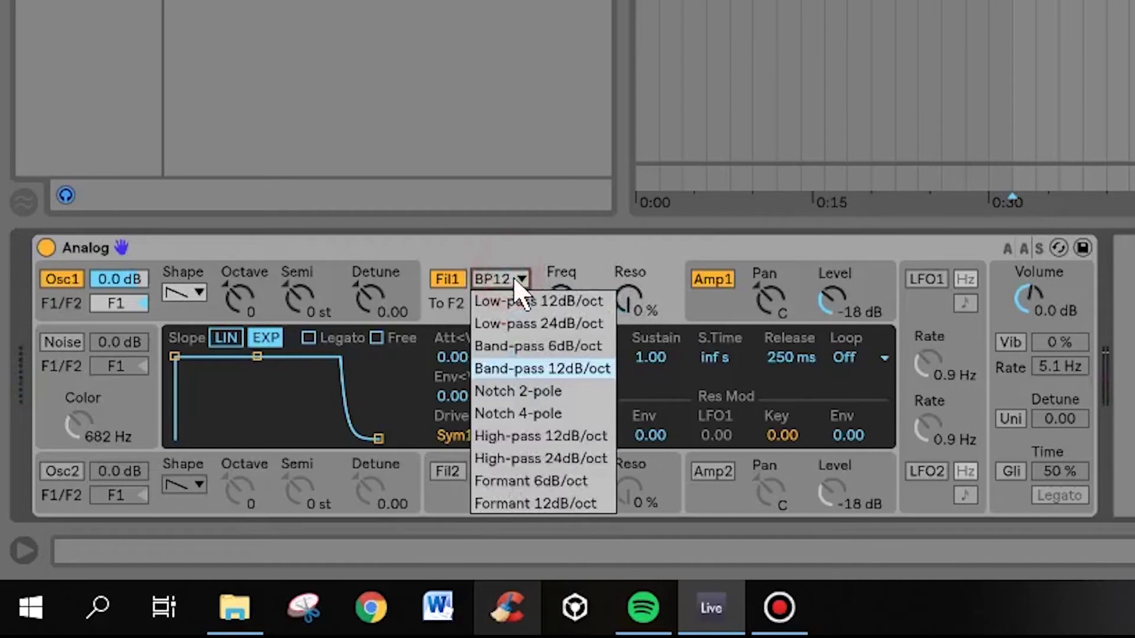
pyautogui.click(512, 393)
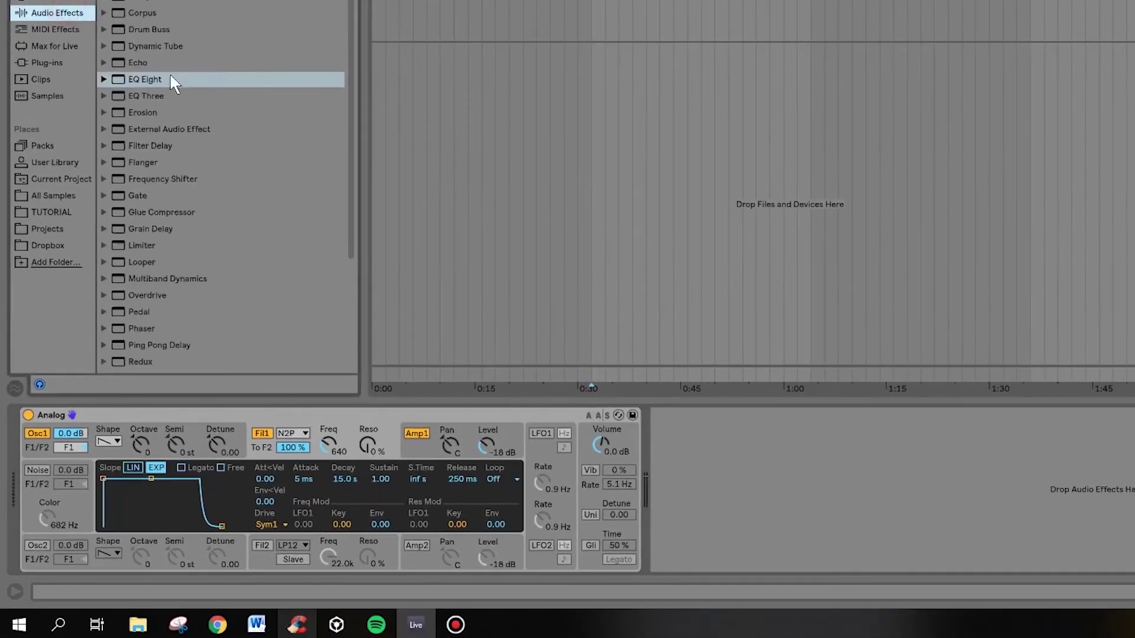
# - Add EQ Eight after Analog and enable band 4 as a notch at 346 Hz with a Q of 2.20
pyautogui.doubleClick(174, 82)
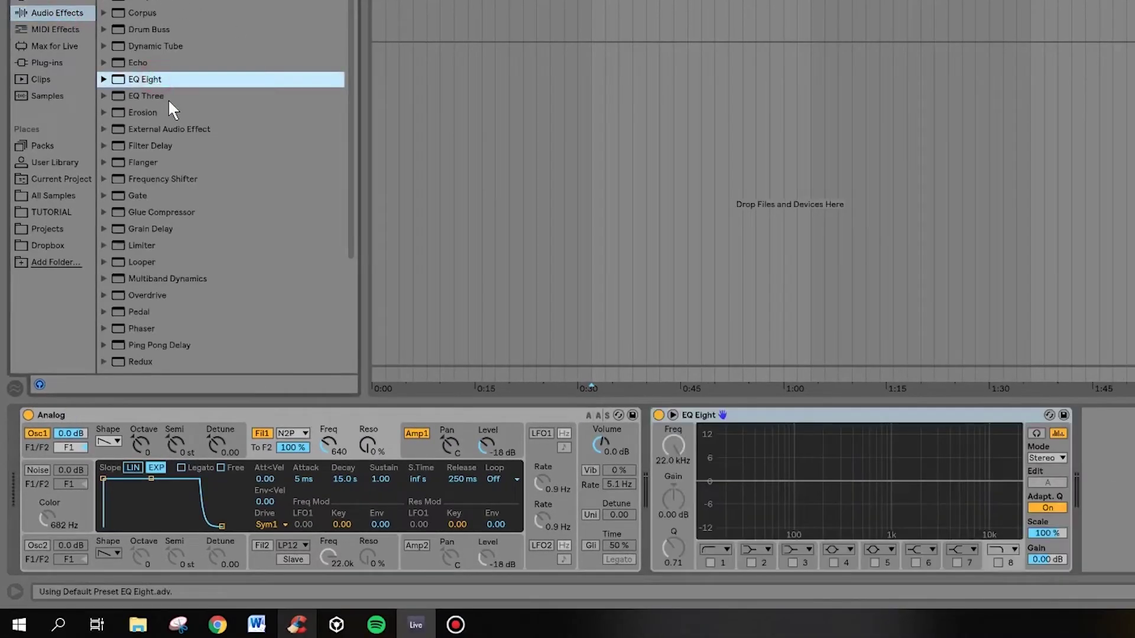
pyautogui.click(851, 549)
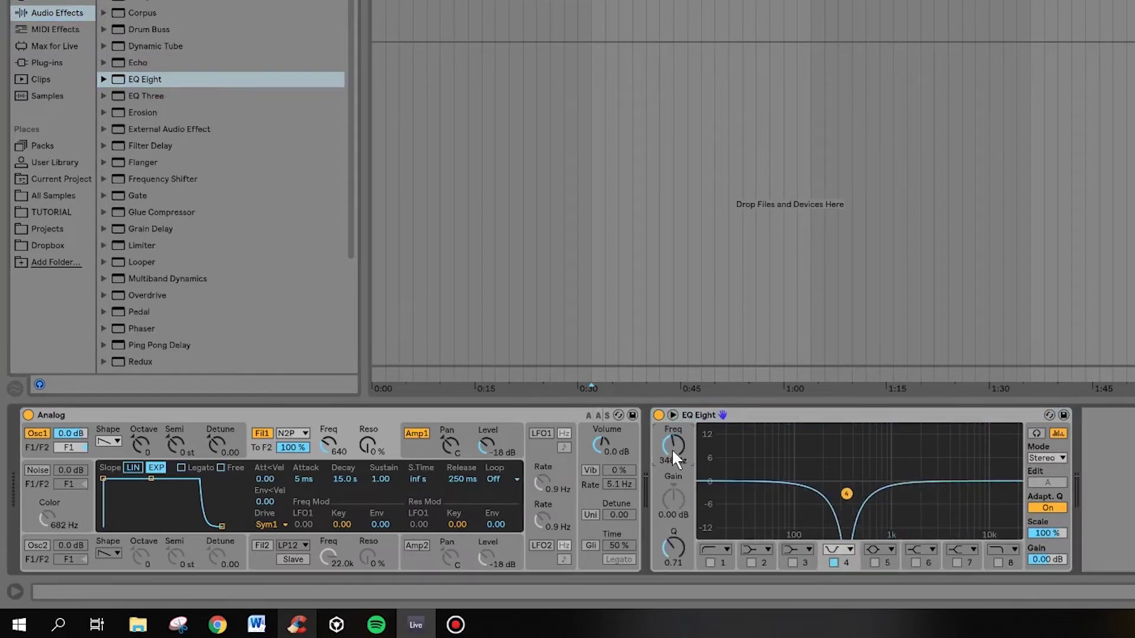
pyautogui.moveTo(847, 494); pyautogui.dragTo(846, 471)
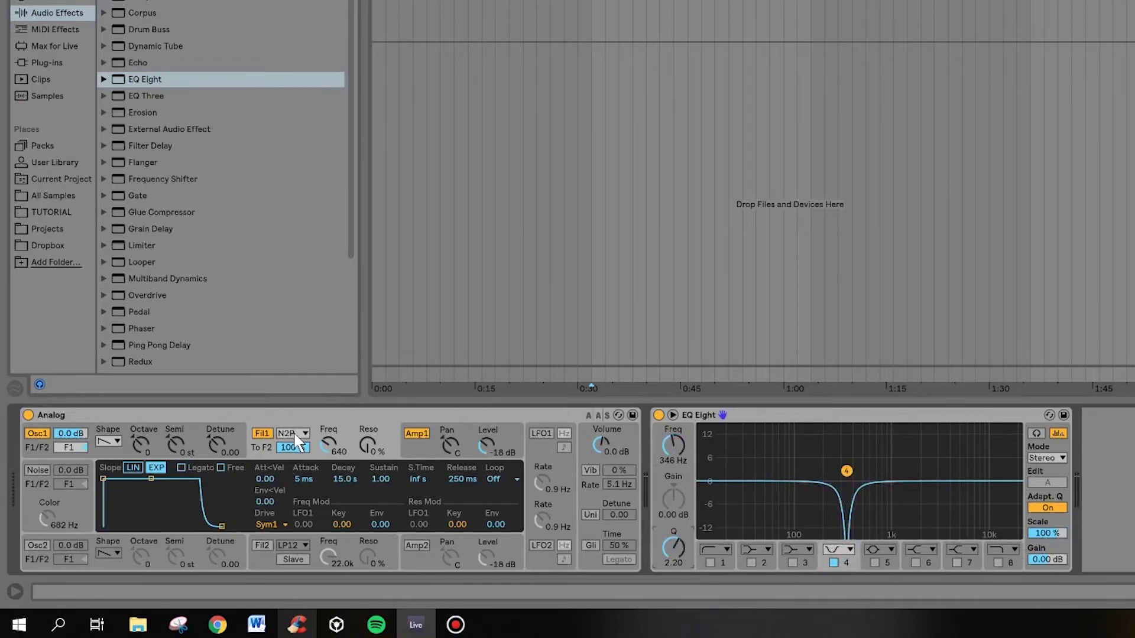
# - Switch off EQ Eight's band 4 and sweep Analog's filter 1 frequency between about 750 and 358 Hz
pyautogui.moveTo(329, 445); pyautogui.dragTo(329, 435)
pyautogui.hotkey('ctrl', 'z')
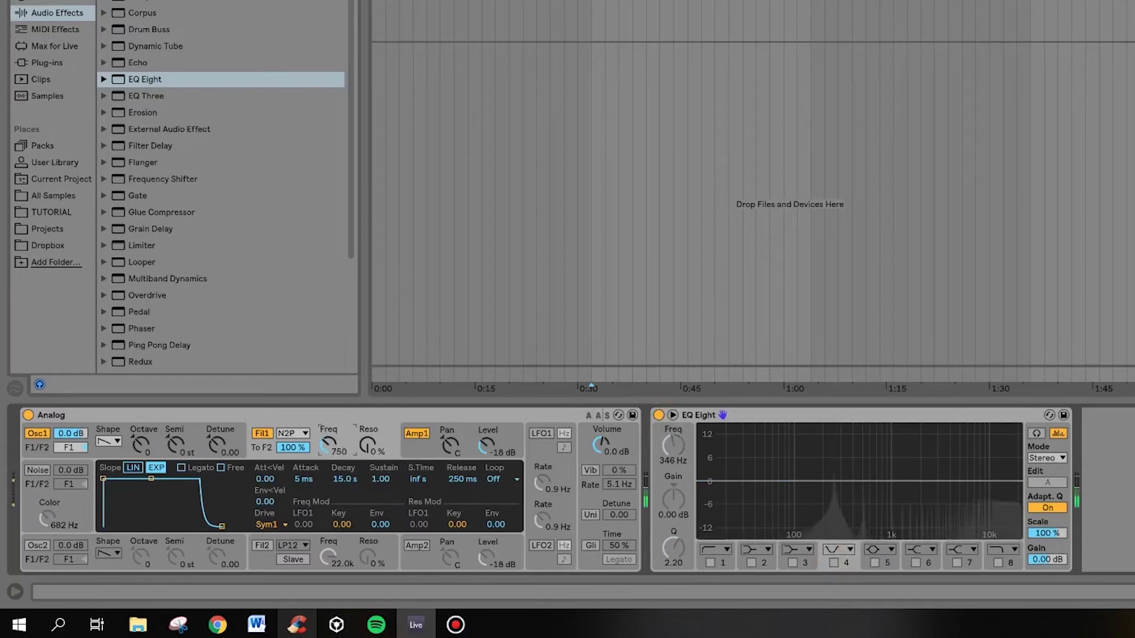
pyautogui.click(367, 449)
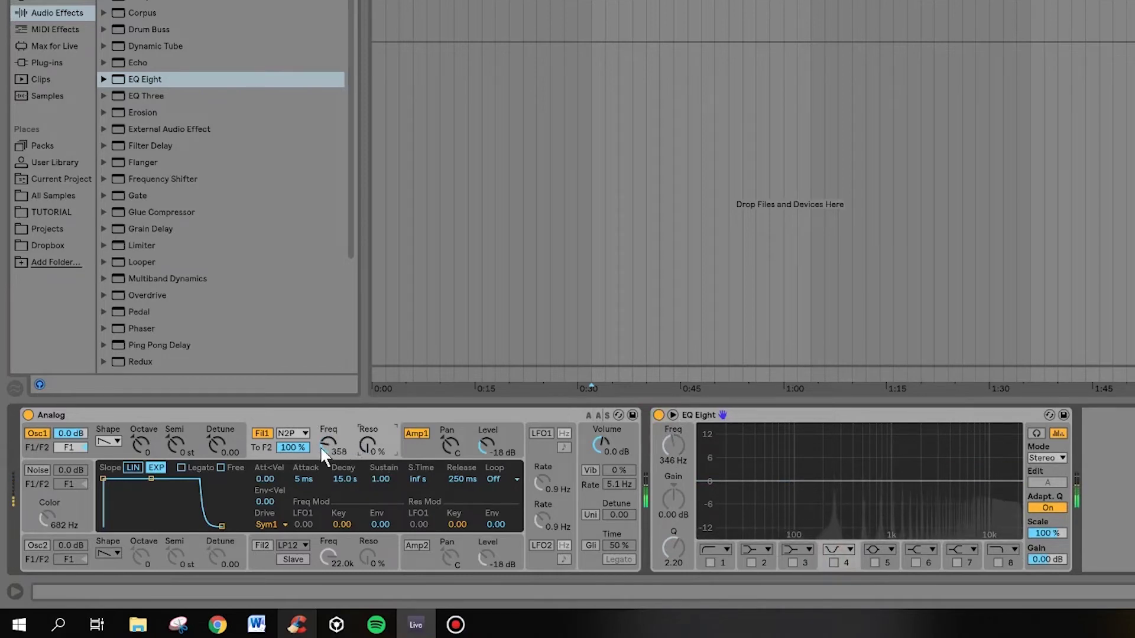
# - Change filter 1 to Notch 4-pole and sweep its frequency up to 1.6k with EQ Eight's spectrum display enlarged
pyautogui.click(292, 433)
pyautogui.click(291, 510)
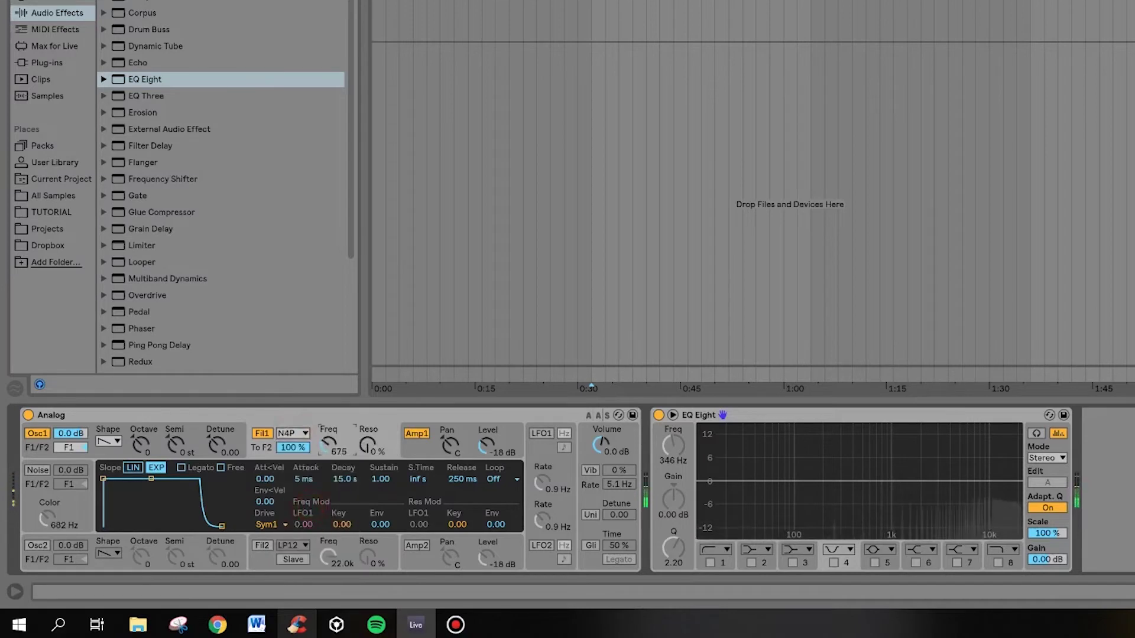
pyautogui.doubleClick(901, 520)
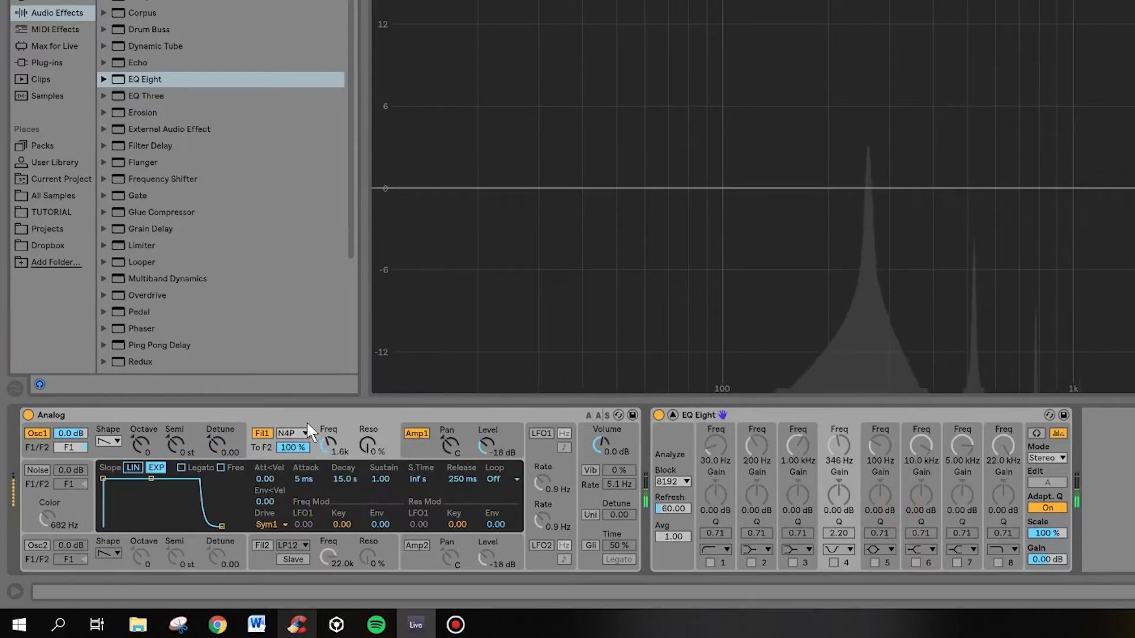
# - Try the High-pass 12dB/oct and High-pass 24dB/oct types on filter 1 while sweeping its frequency
pyautogui.moveTo(329, 444); pyautogui.dragTo(328, 391)
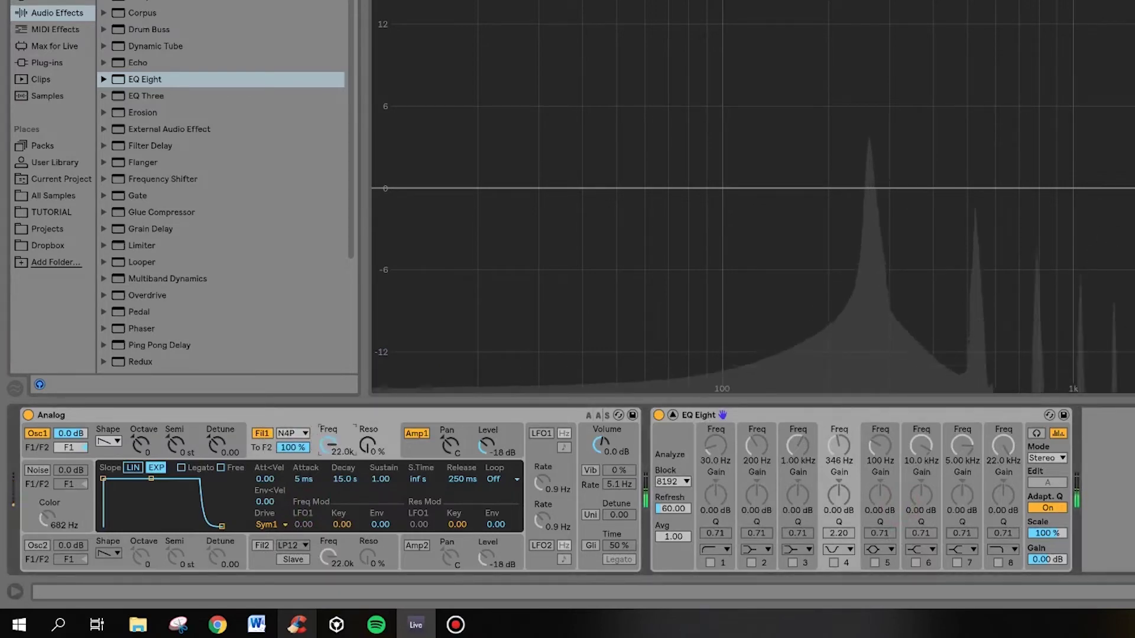
pyautogui.click(293, 433)
pyautogui.click(319, 525)
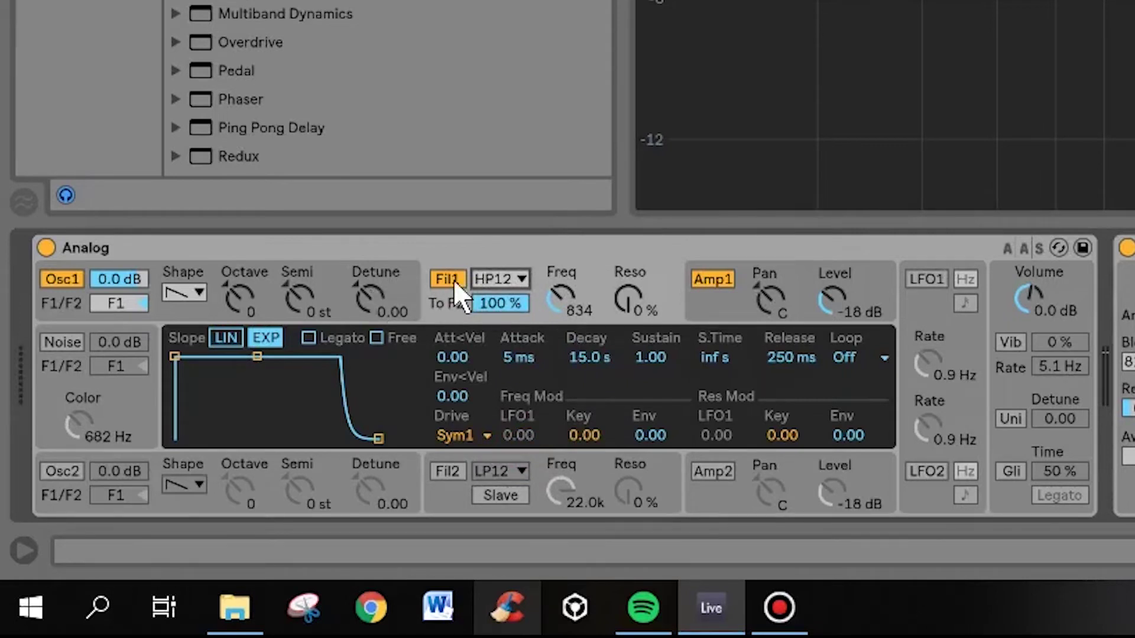
pyautogui.moveTo(569, 291)
pyautogui.mouseDown()
pyautogui.moveTo(569, 277)
pyautogui.moveTo(568, 306)
pyautogui.moveTo(558, 263)
pyautogui.moveTo(557, 295)
pyautogui.mouseUp()
pyautogui.click(521, 275)
pyautogui.click(532, 459)
# - Try filter 1's Formant 6dB/oct and Formant 12dB/oct types with frequency sweeps, finishing on Low-pass 24dB/oct
pyautogui.click(507, 279)
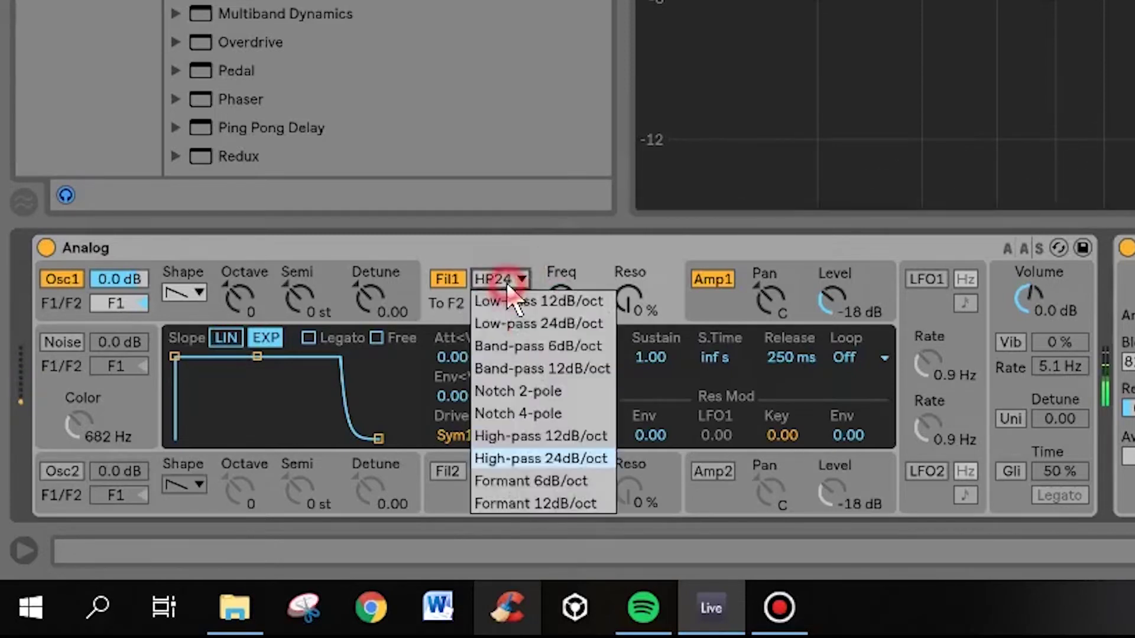
pyautogui.click(540, 482)
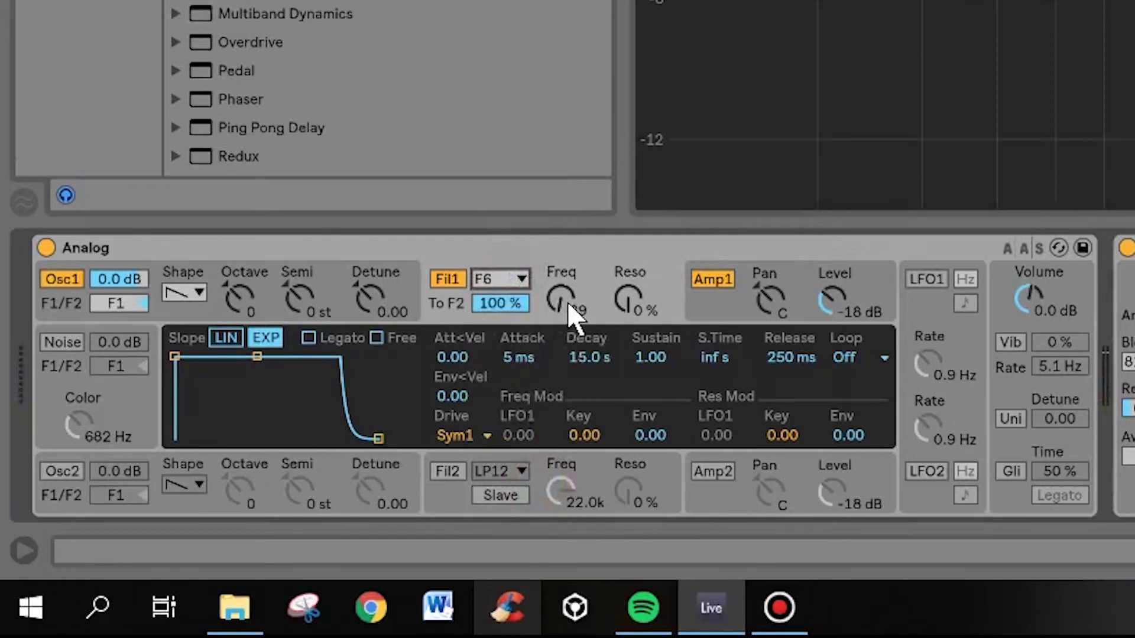
pyautogui.moveTo(569, 305); pyautogui.dragTo(529, 290)
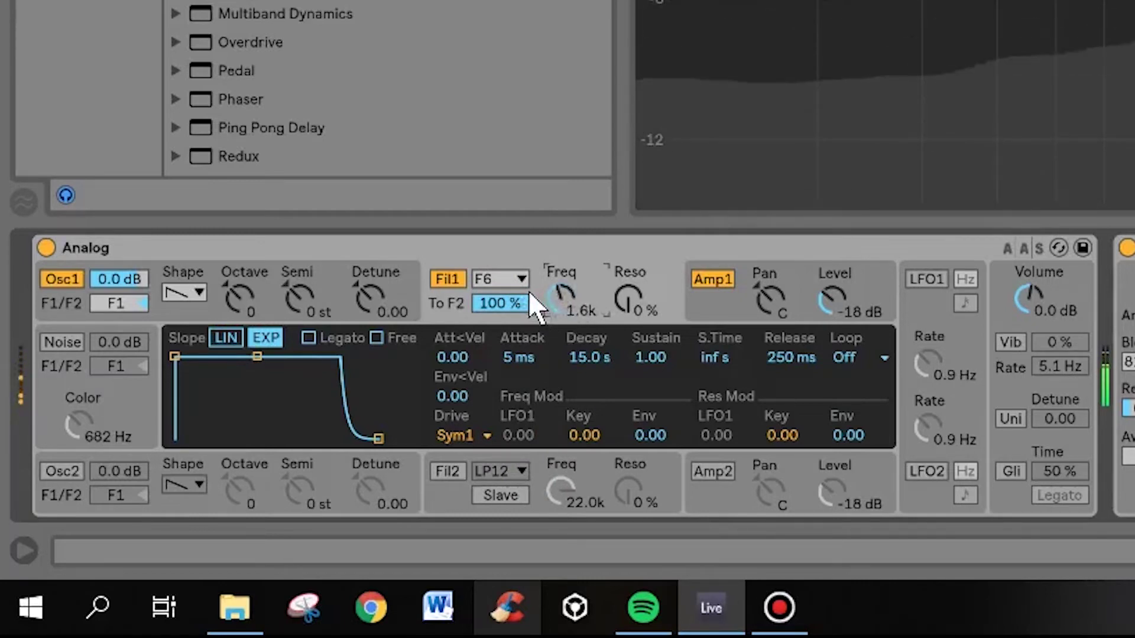
pyautogui.click(521, 280)
pyautogui.click(534, 504)
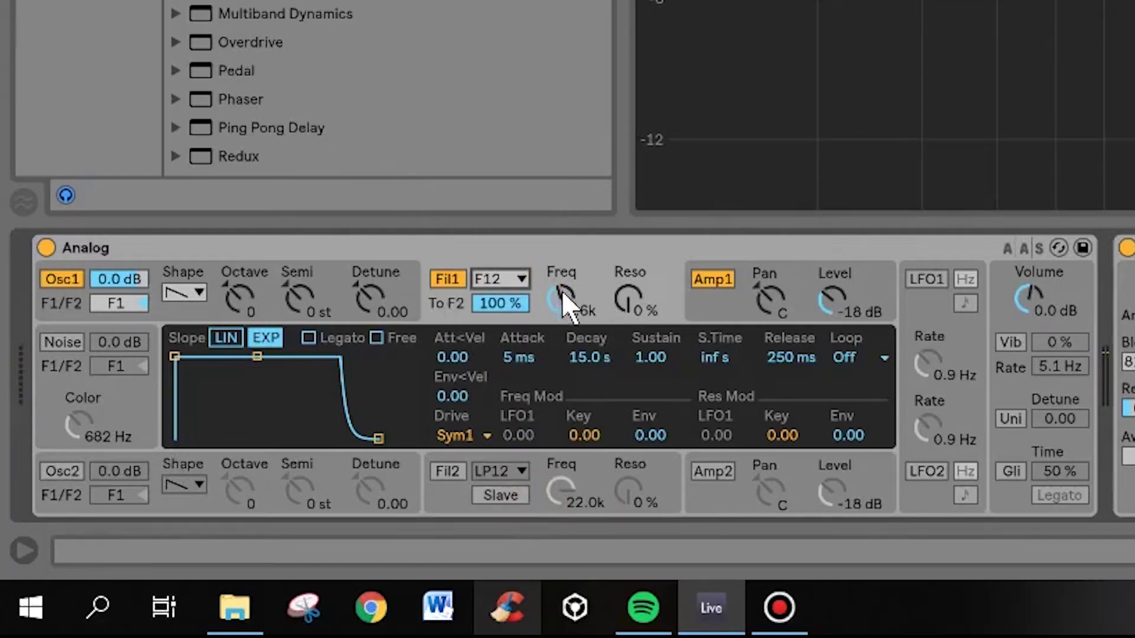
pyautogui.moveTo(563, 292); pyautogui.dragTo(574, 322)
pyautogui.click(500, 278)
pyautogui.click(513, 315)
# - Show the Amp 1 envelope and raise its sustain to 1.00
pyautogui.click(714, 279)
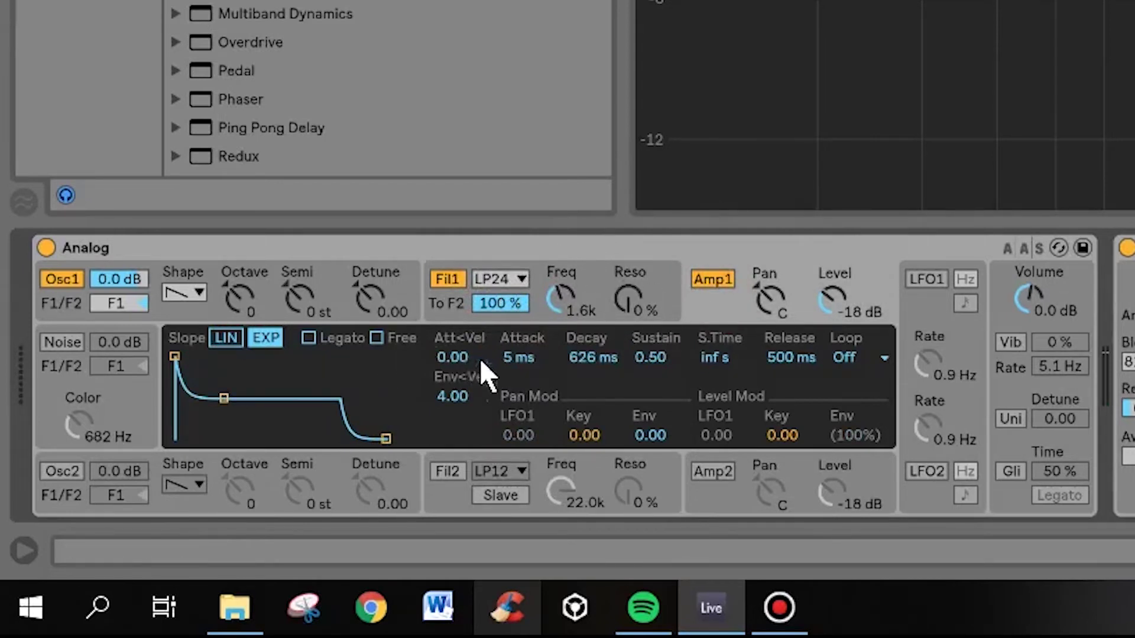
pyautogui.click(517, 359)
pyautogui.click(650, 358)
pyautogui.click(774, 360)
pyautogui.moveTo(650, 357); pyautogui.dragTo(650, 331)
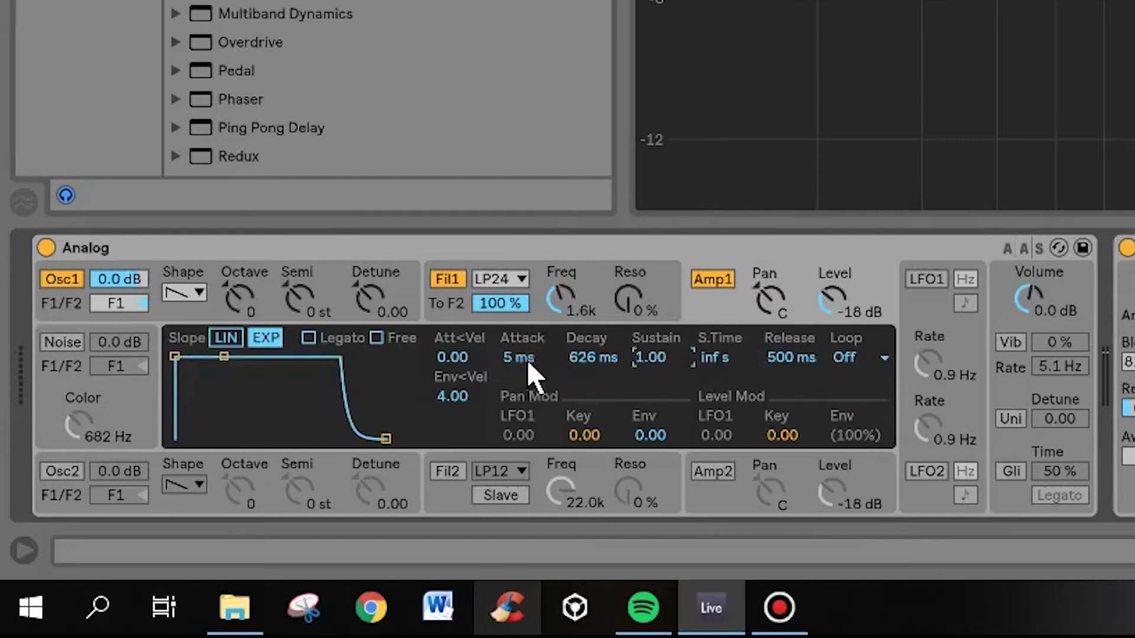
# - Try an Amp 1 attack of 5.92 s and shorten it to 27 ms
pyautogui.moveTo(528, 362); pyautogui.dragTo(528, 308)
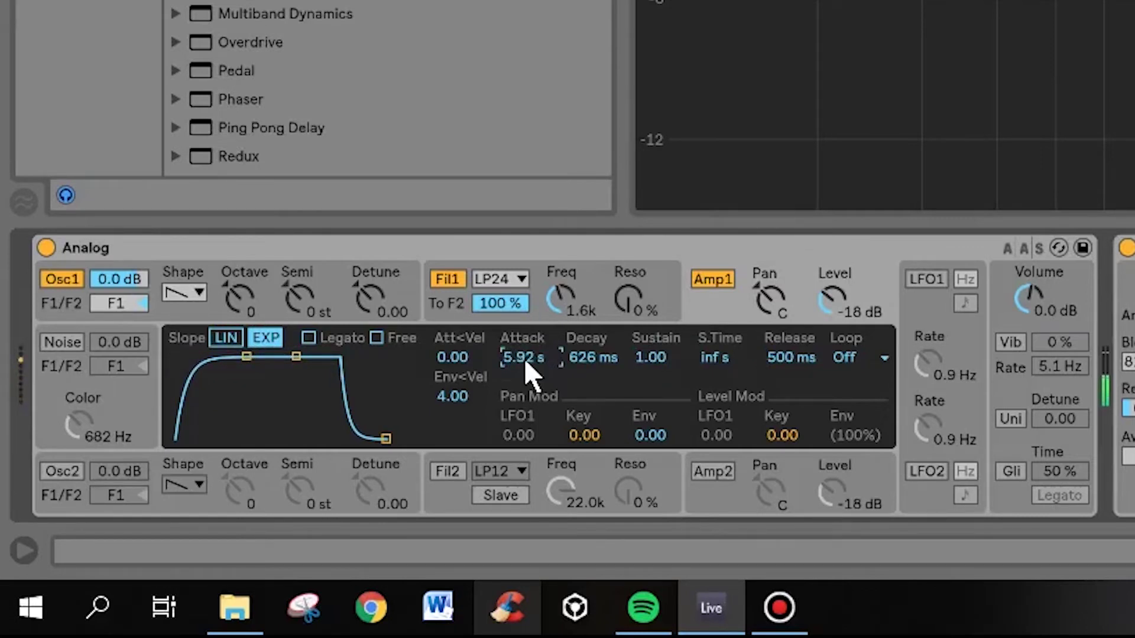
pyautogui.moveTo(528, 362); pyautogui.dragTo(528, 408)
pyautogui.moveTo(523, 357); pyautogui.dragTo(522, 364)
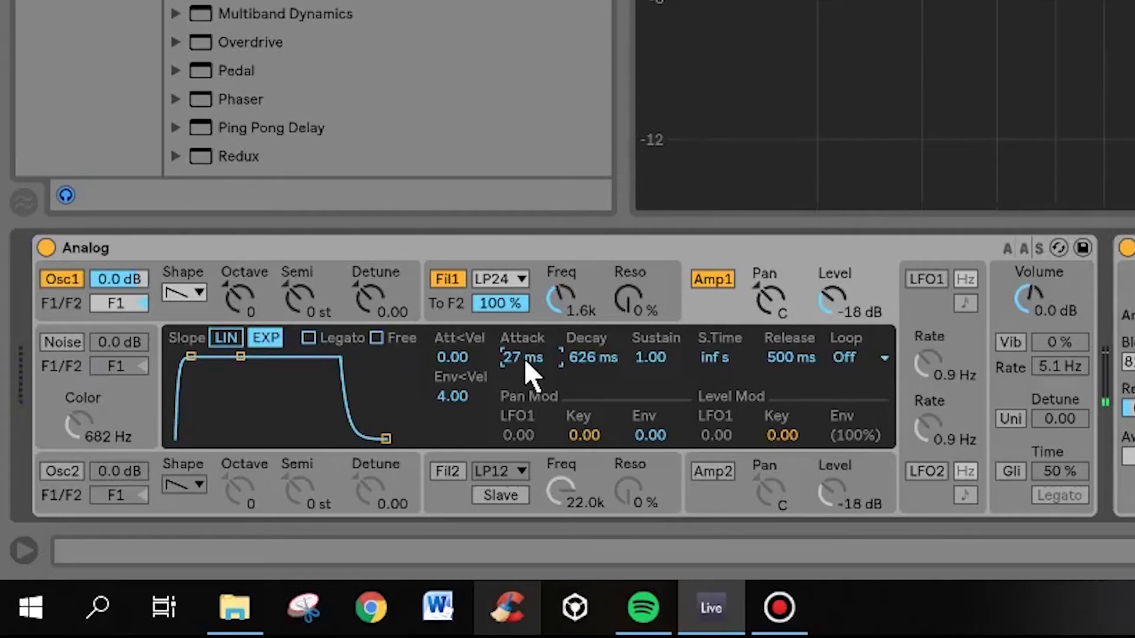
# - Raise filter 1's frequency to 5.7k and compare an Amp 1 attack of 15.0 s with 5 ms, keeping 5 ms
pyautogui.moveTo(565, 293); pyautogui.dragTo(565, 269)
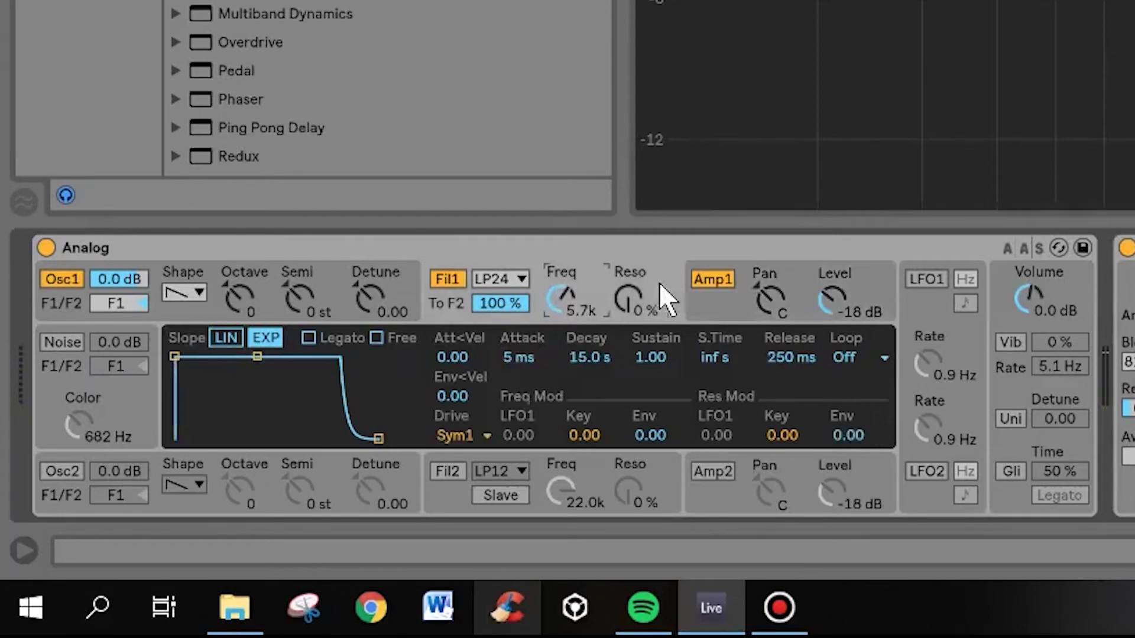
pyautogui.click(716, 292)
pyautogui.moveTo(535, 360); pyautogui.dragTo(534, 260)
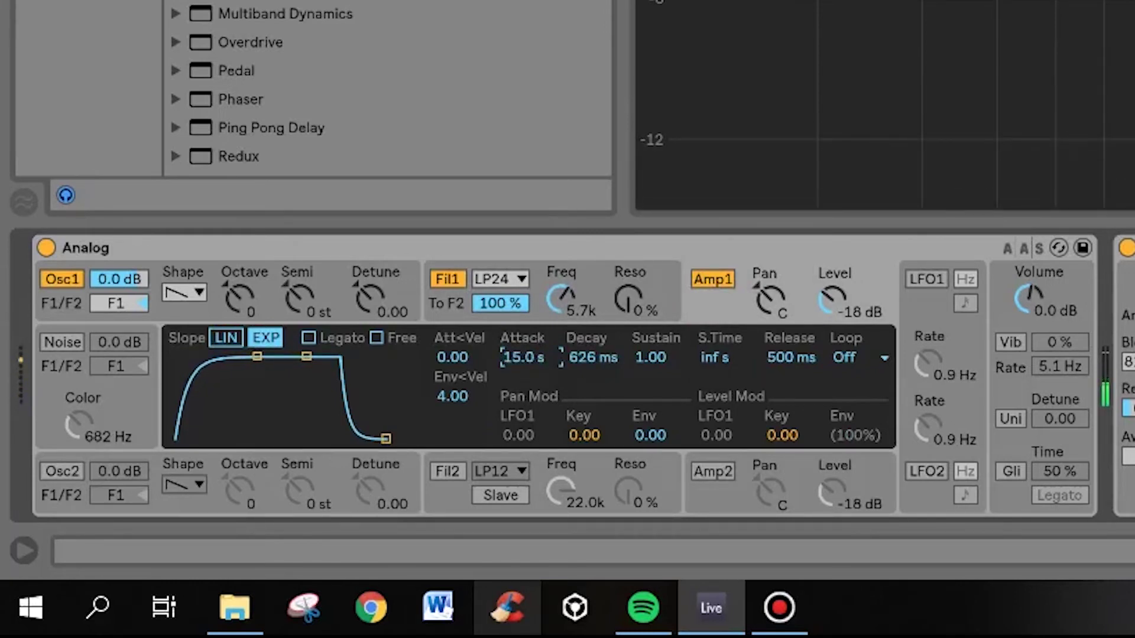
pyautogui.moveTo(523, 357); pyautogui.dragTo(502, 379)
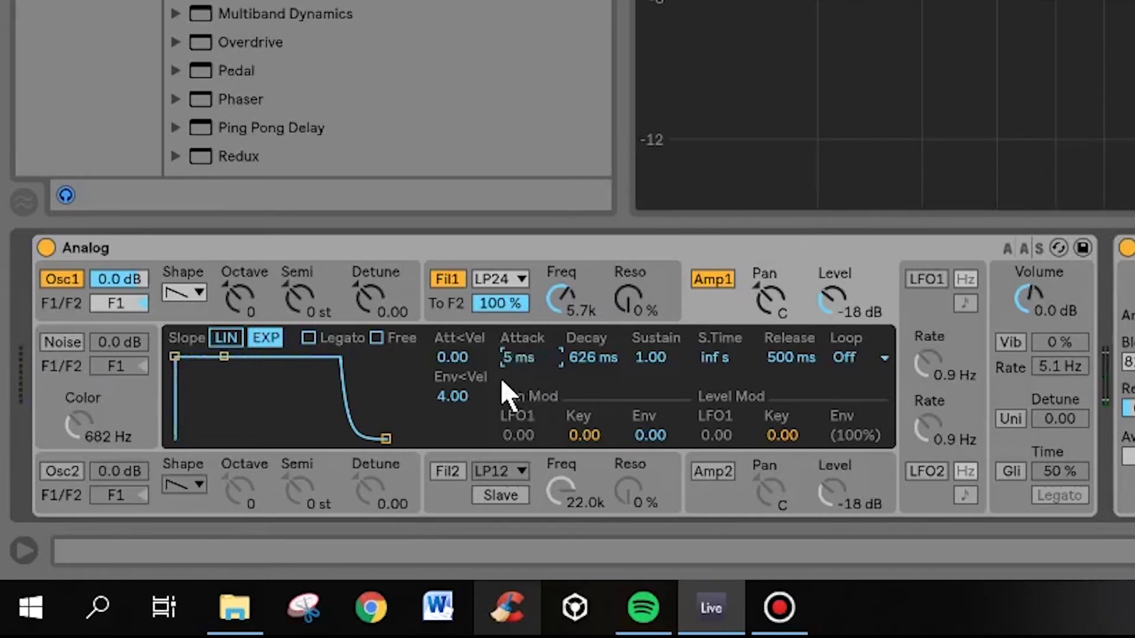
# - Lower the Amp 1 envelope's sustain to 0.00 and shorten its decay to 91 ms
pyautogui.click(650, 357)
pyautogui.moveTo(650, 357); pyautogui.dragTo(650, 401)
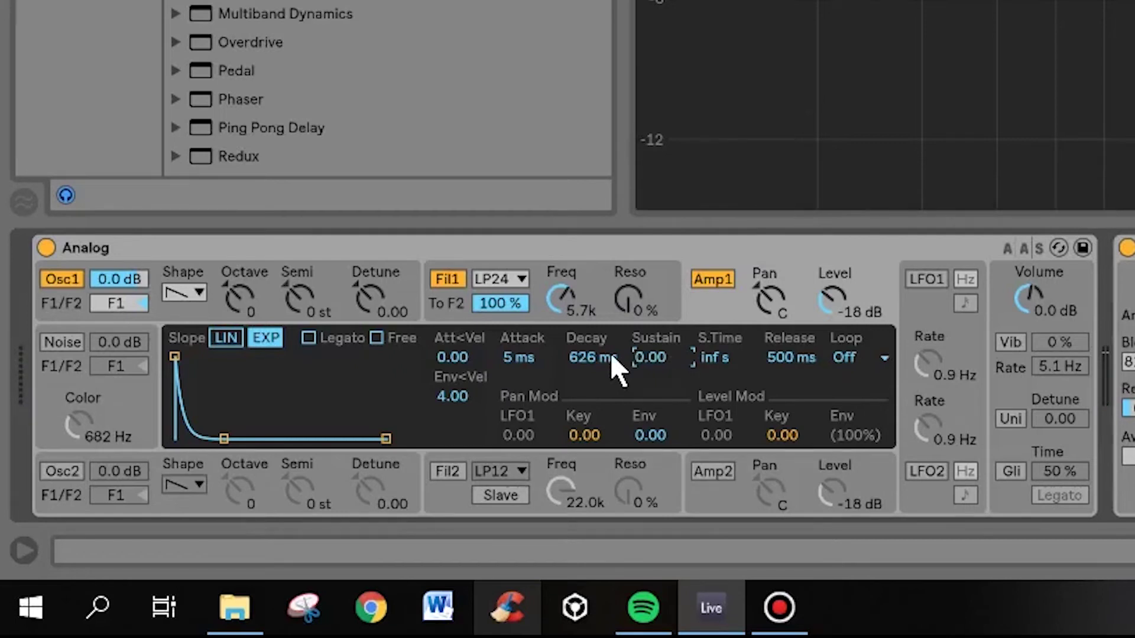
pyautogui.moveTo(598, 367)
pyautogui.mouseDown()
pyautogui.moveTo(598, 431)
pyautogui.moveTo(598, 325)
pyautogui.moveTo(598, 390)
pyautogui.mouseUp()
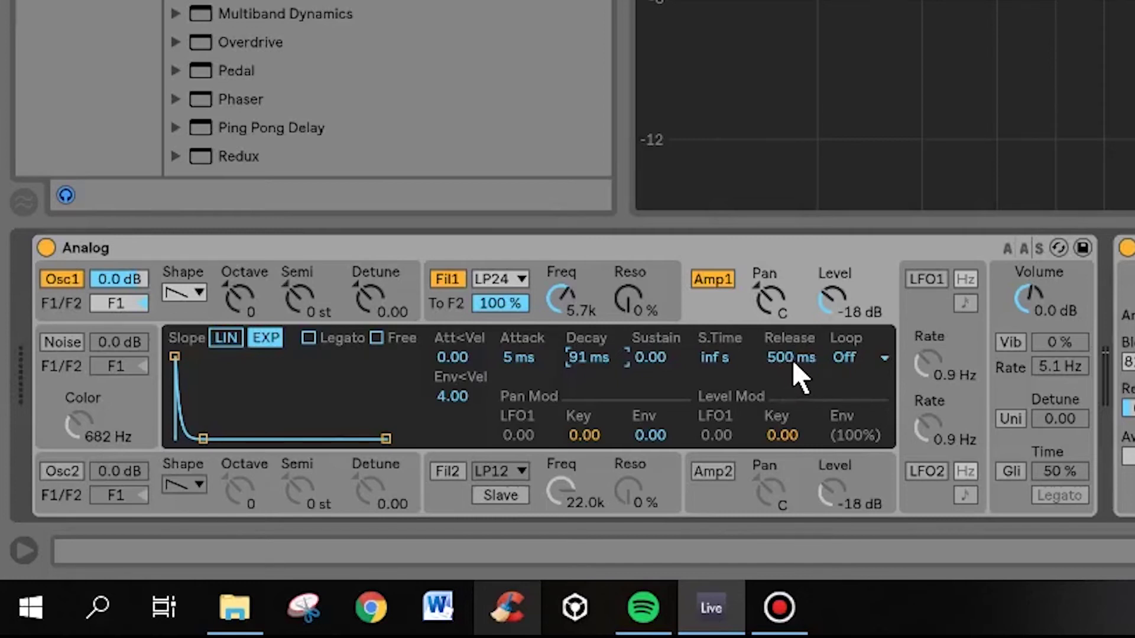
# - Try an Amp 1 release of 5.23 s, settle on 9 ms with sustain 0.07, and set filter 1's frequency to 7.4k
pyautogui.moveTo(793, 362); pyautogui.dragTo(794, 307)
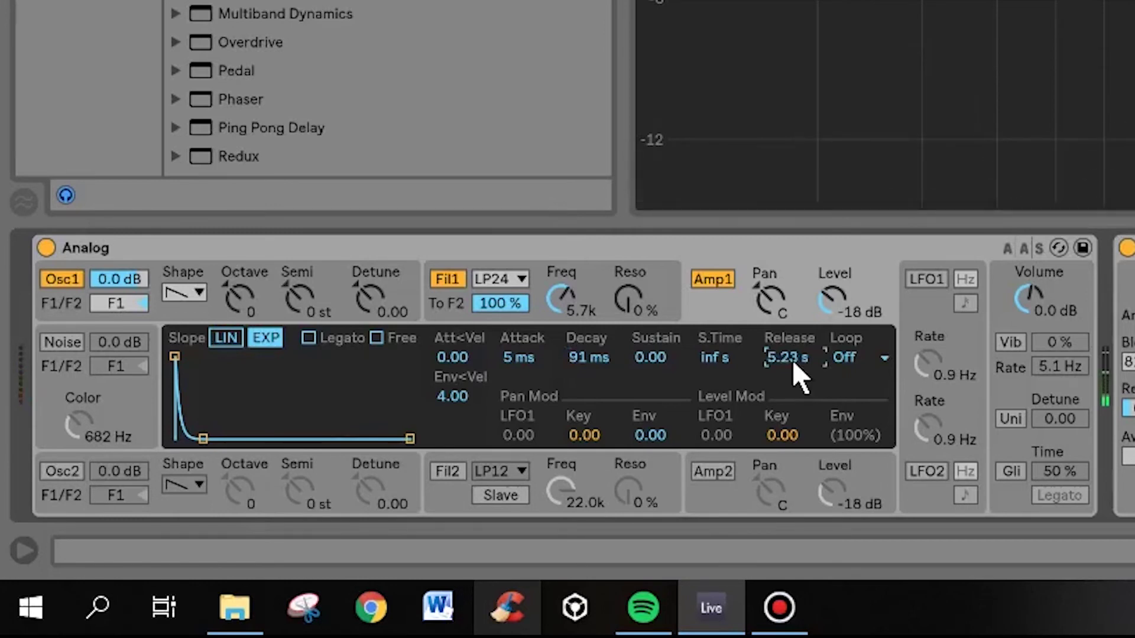
pyautogui.moveTo(679, 342); pyautogui.dragTo(770, 397)
pyautogui.click(590, 293)
pyautogui.click(712, 322)
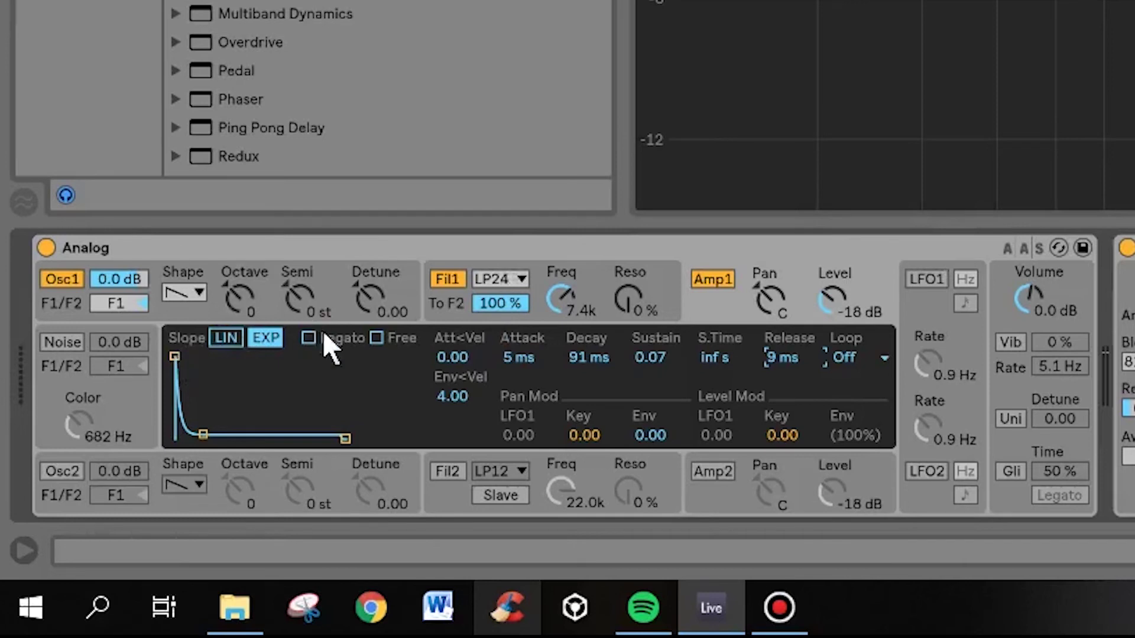
# - Enable oscillator 2 with a detune of 0.22 and raise filter 1's frequency to 10.6k
pyautogui.click(189, 303)
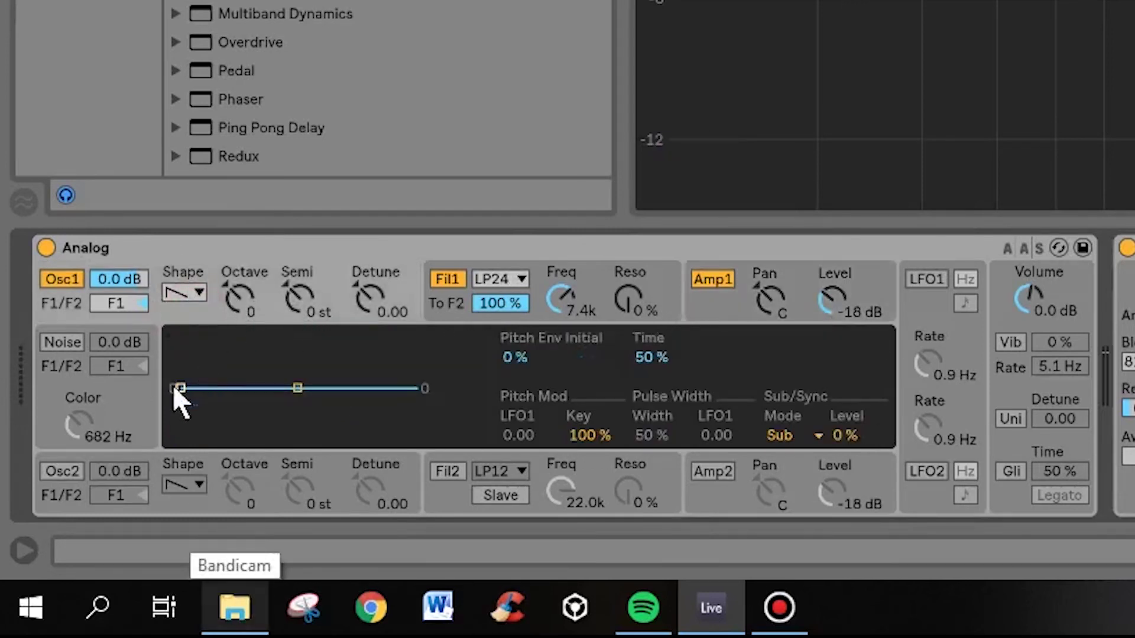
pyautogui.click(77, 470)
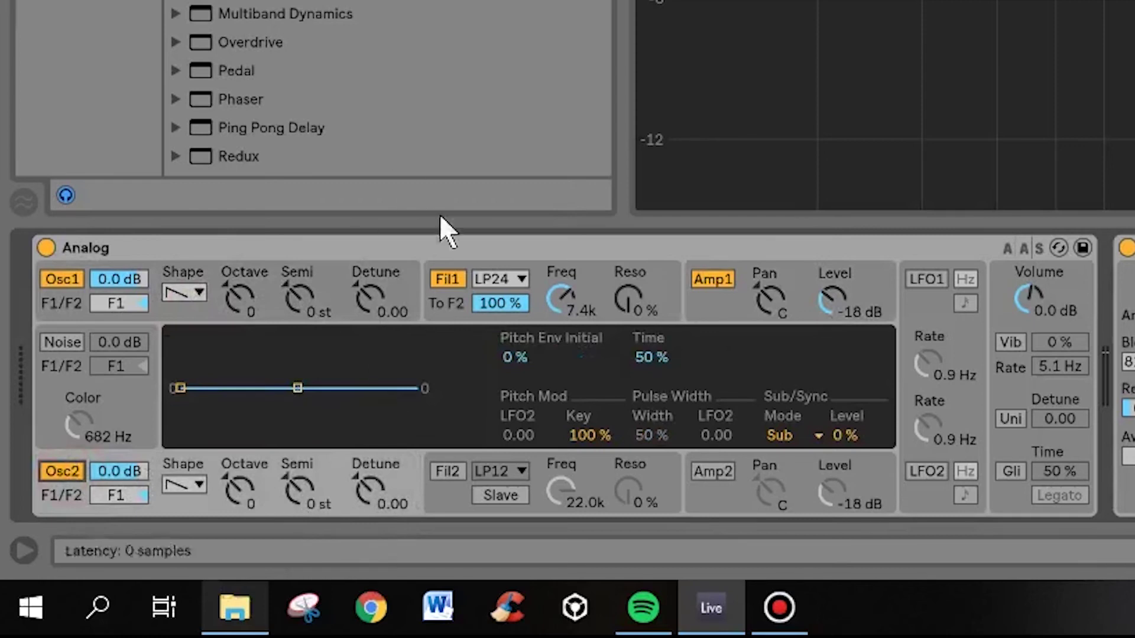
pyautogui.moveTo(370, 489); pyautogui.dragTo(369, 477)
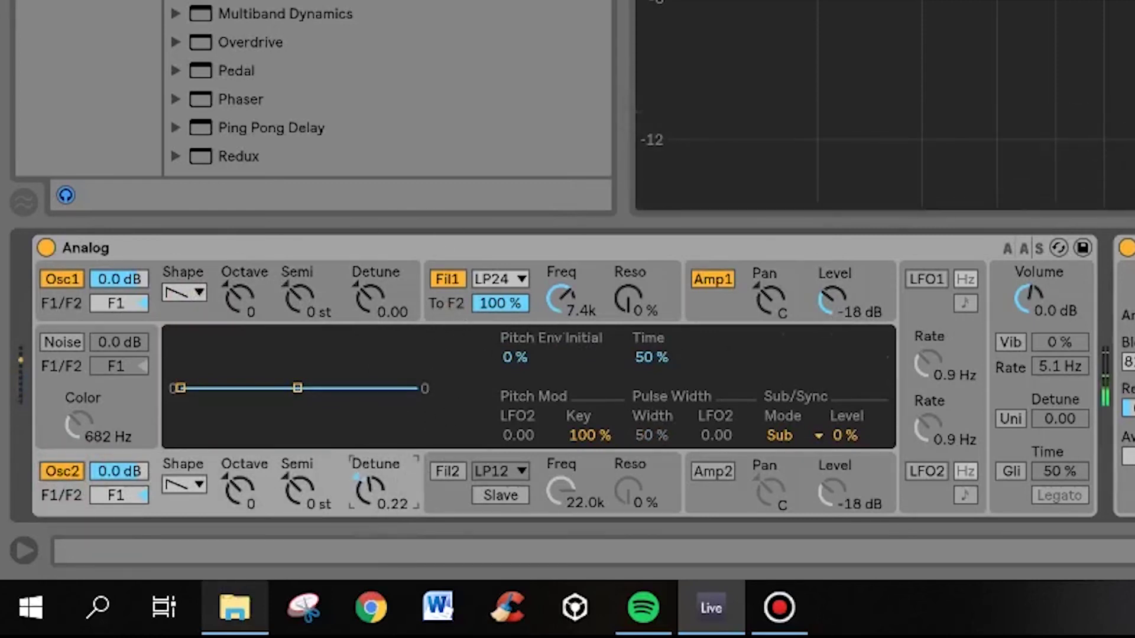
pyautogui.moveTo(560, 300); pyautogui.dragTo(560, 288)
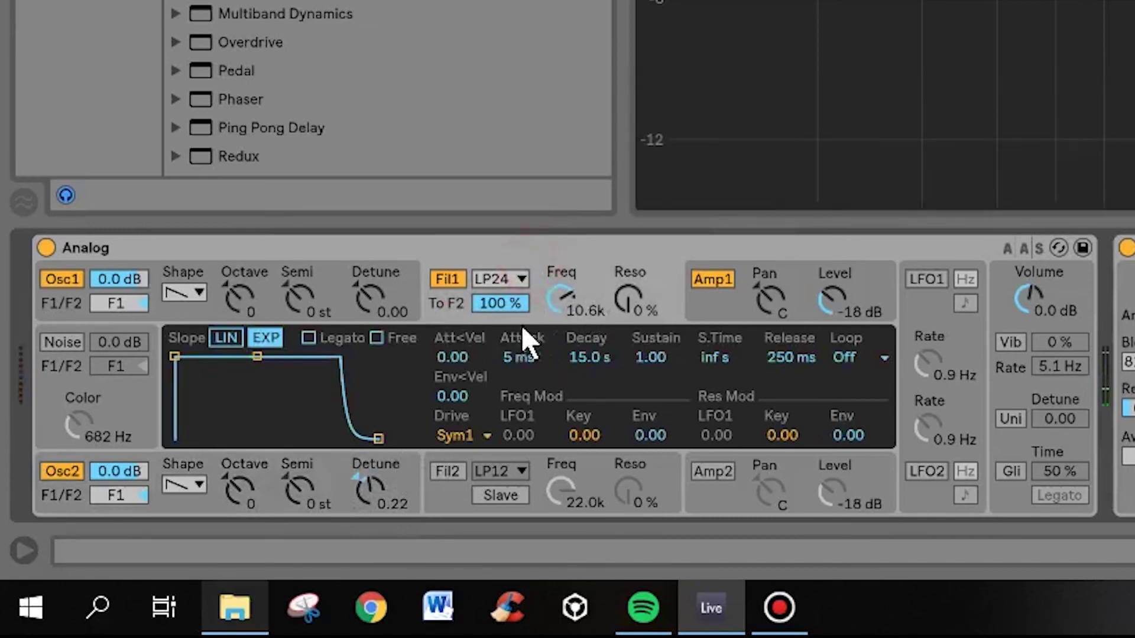
# - Reshape the Amp 1 envelope with a sustain of 1.00, an attack of 5.92 s and a release of 1.18 s
pyautogui.click(691, 287)
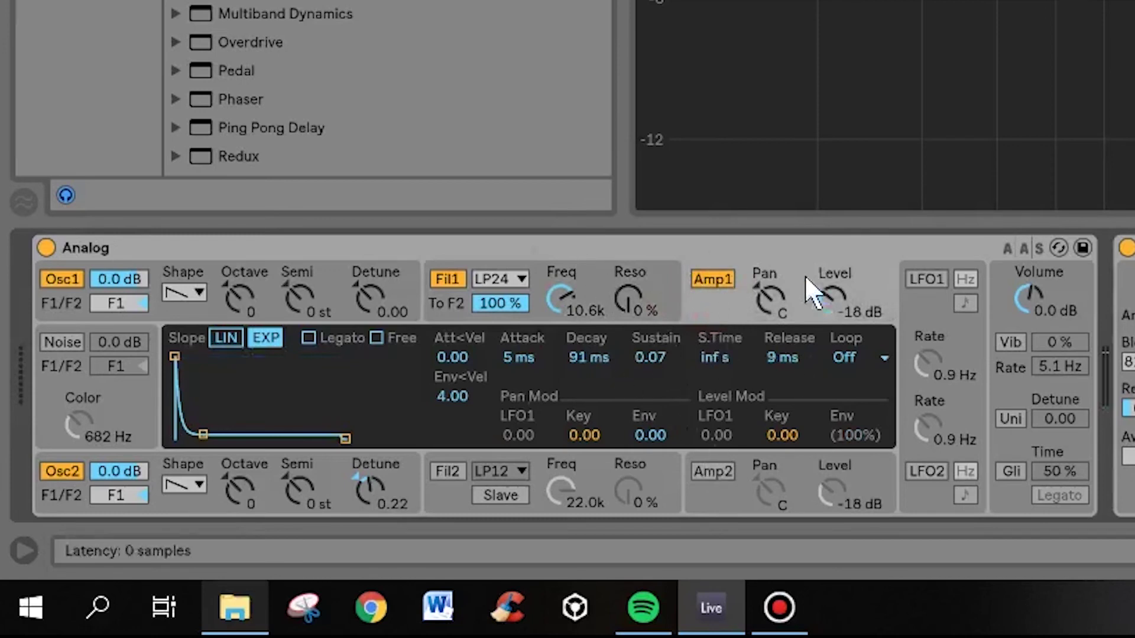
pyautogui.moveTo(661, 369)
pyautogui.mouseDown()
pyautogui.moveTo(662, 348)
pyautogui.moveTo(661, 375)
pyautogui.mouseUp()
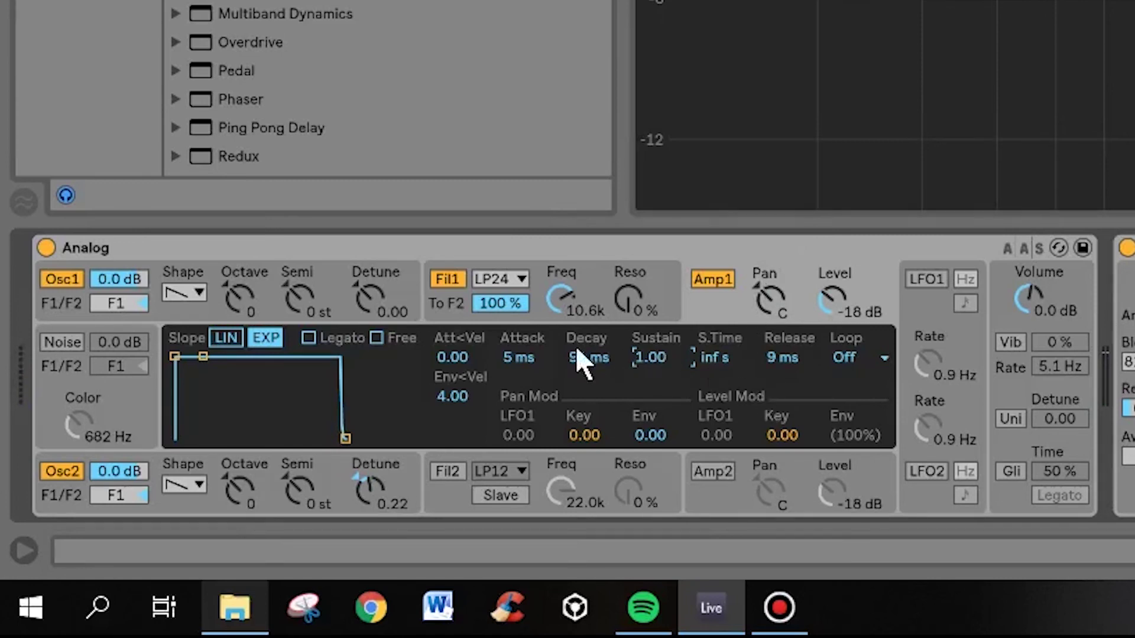
pyautogui.moveTo(518, 357); pyautogui.dragTo(519, 284)
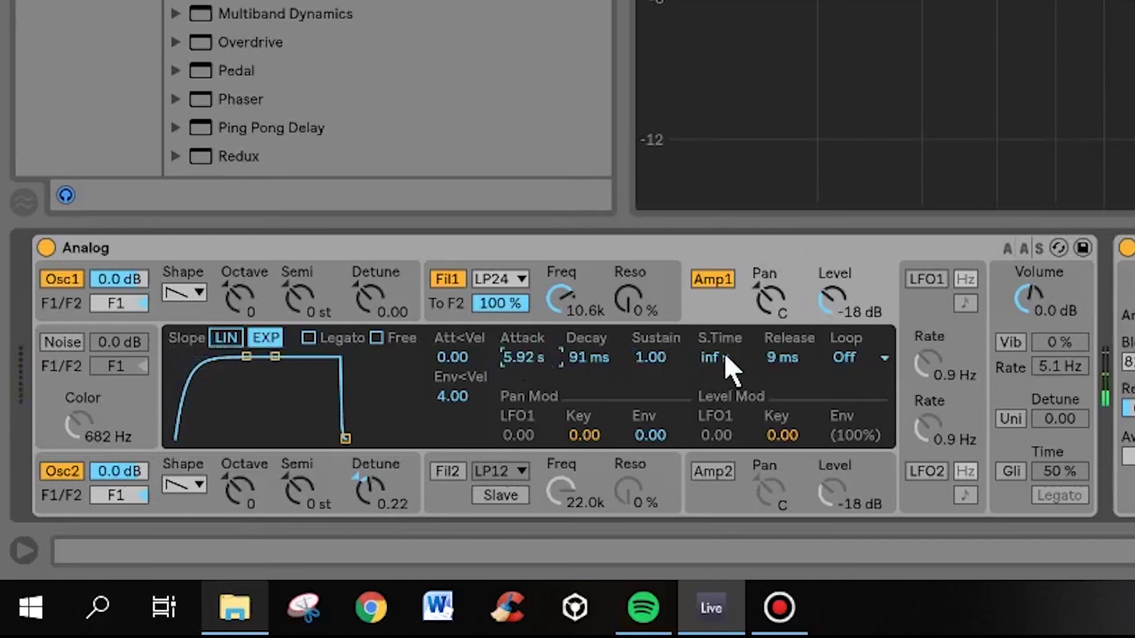
pyautogui.moveTo(782, 357)
pyautogui.mouseDown()
pyautogui.moveTo(782, 335)
pyautogui.moveTo(784, 368)
pyautogui.moveTo(784, 357)
pyautogui.mouseUp()
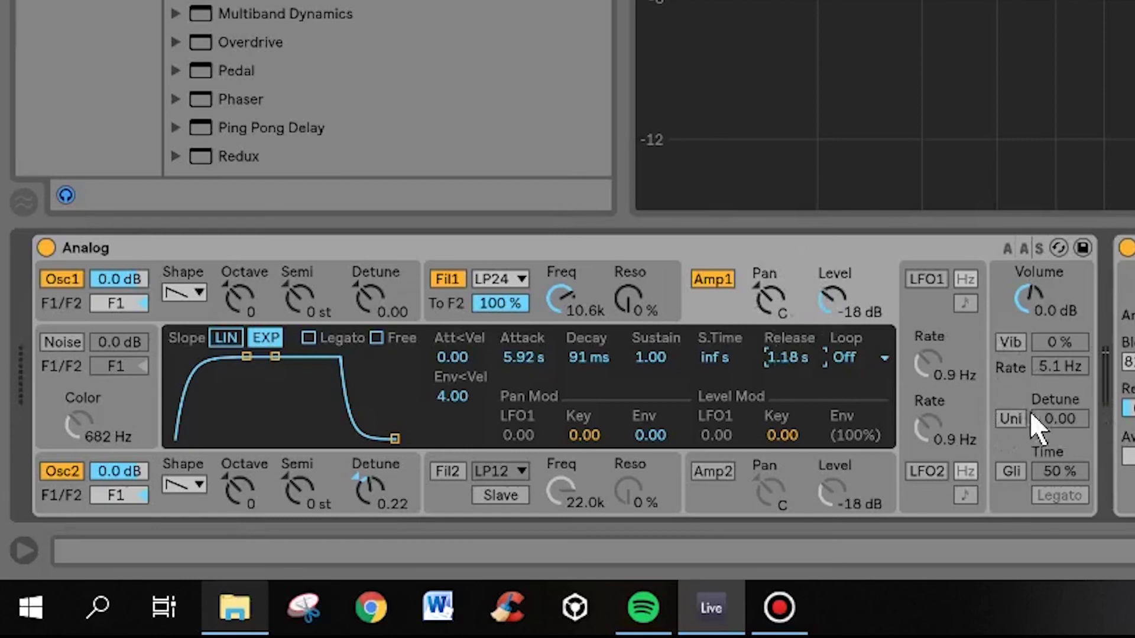
# - Enable Analog's unison with two voices and set its detune to 30.47
pyautogui.click(1011, 418)
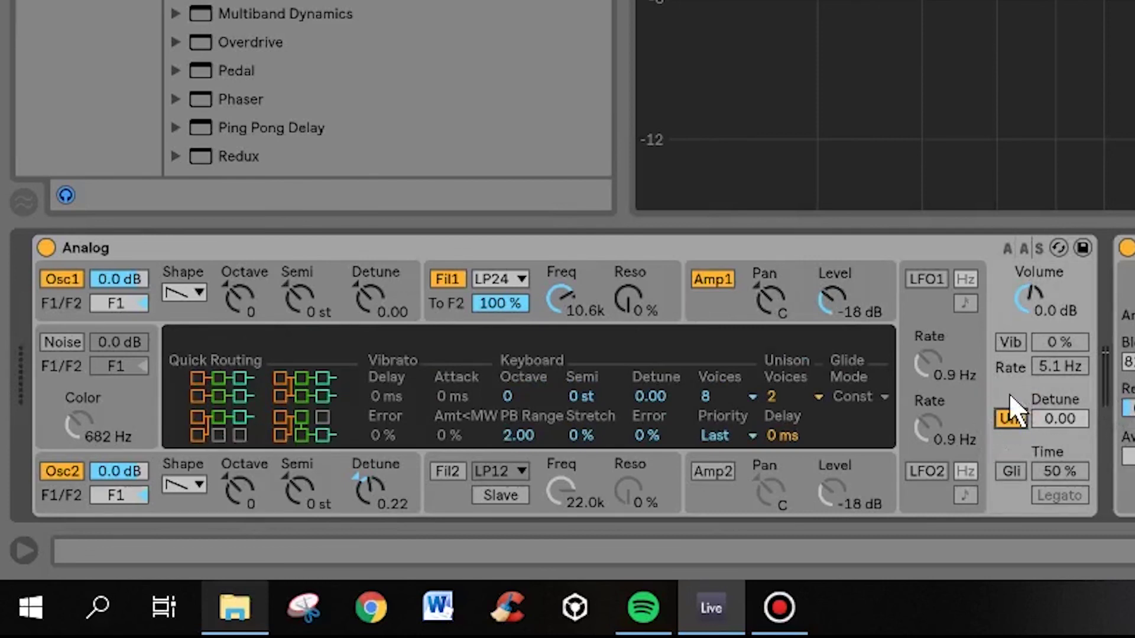
pyautogui.moveTo(1062, 418); pyautogui.dragTo(1062, 372)
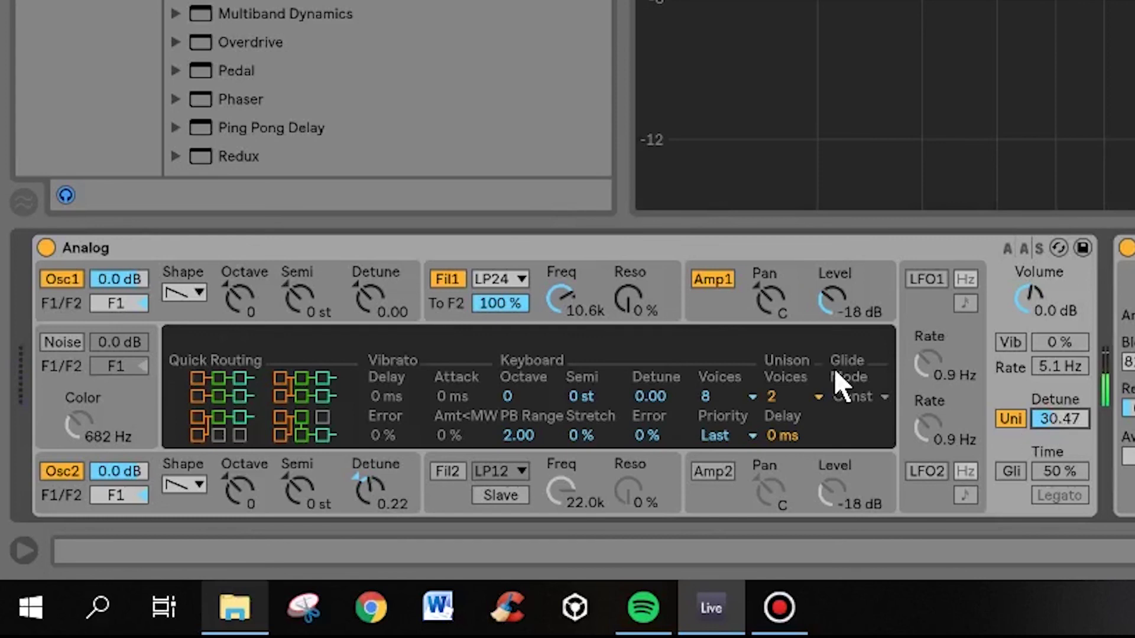
# - Set filter 1 to 8.6k with 7 % resonance and compare Low-pass 12dB/oct with Low-pass 24dB/oct, keeping 24dB/oct
pyautogui.moveTo(629, 299)
pyautogui.mouseDown()
pyautogui.moveTo(582, 307)
pyautogui.moveTo(629, 302)
pyautogui.mouseUp()
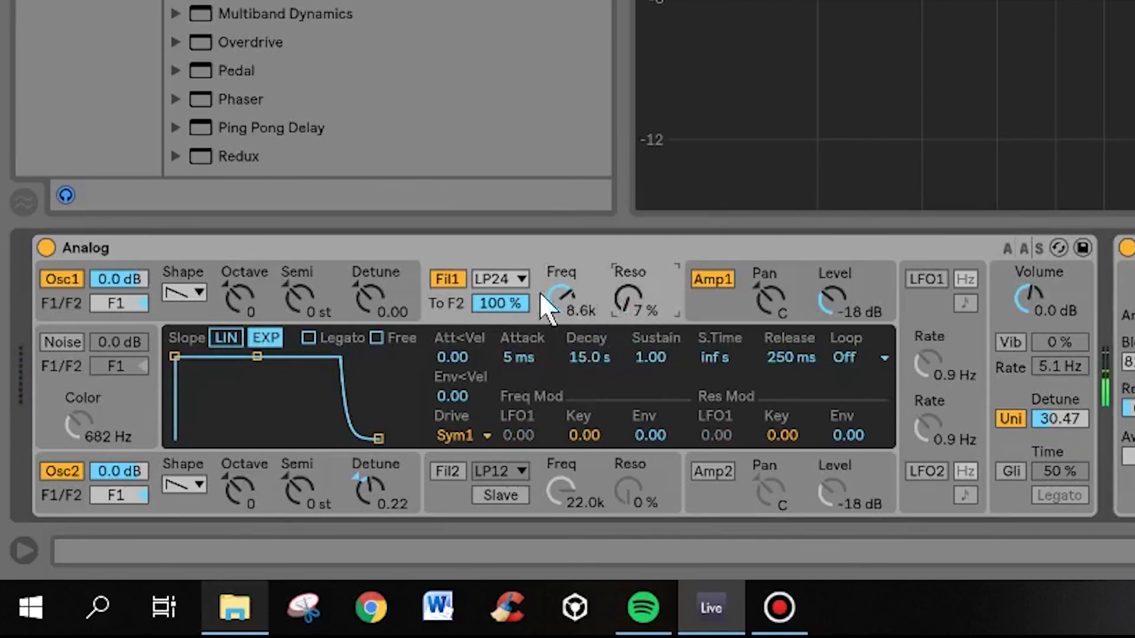
pyautogui.click(517, 278)
pyautogui.click(514, 302)
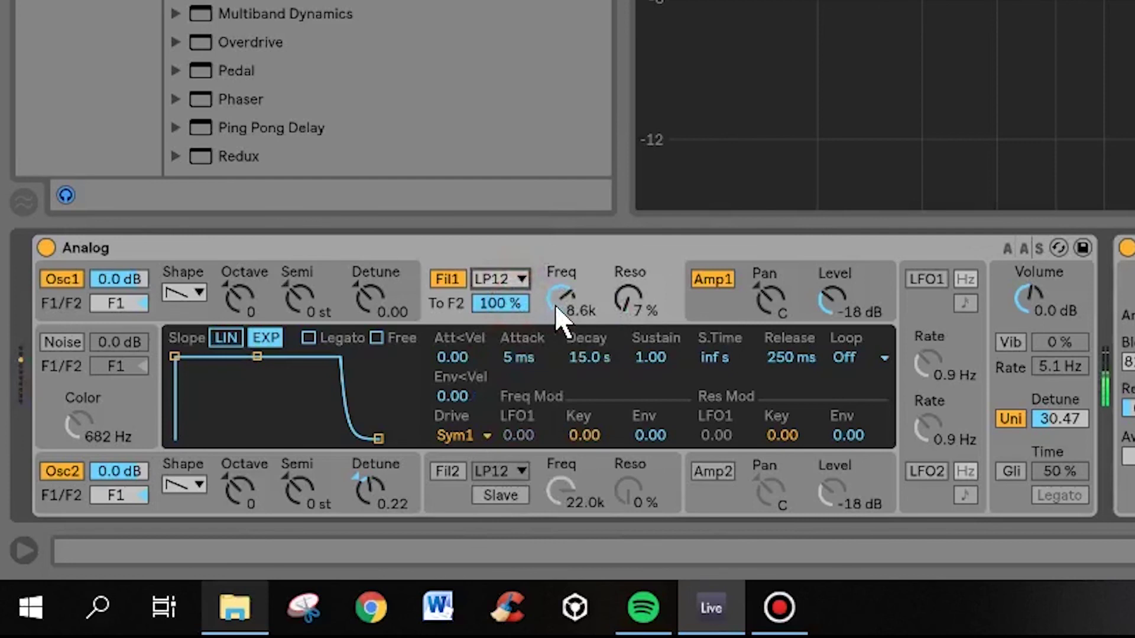
pyautogui.click(510, 276)
pyautogui.click(512, 324)
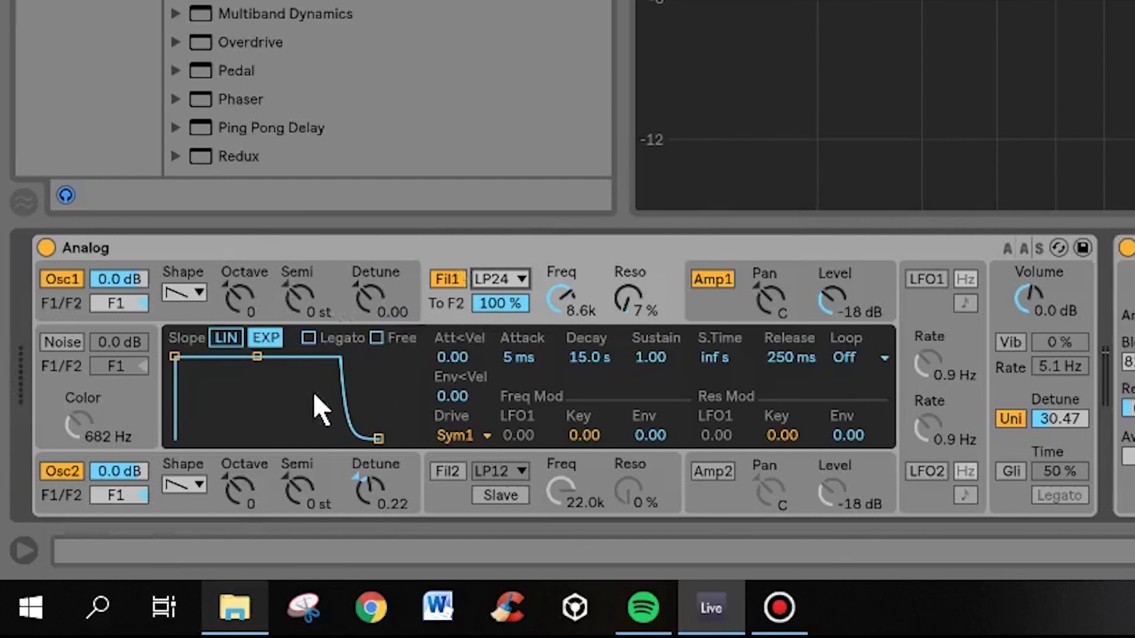
# - Review the Amp 1 envelope, the LFO settings and Analog's global settings
pyautogui.click(719, 303)
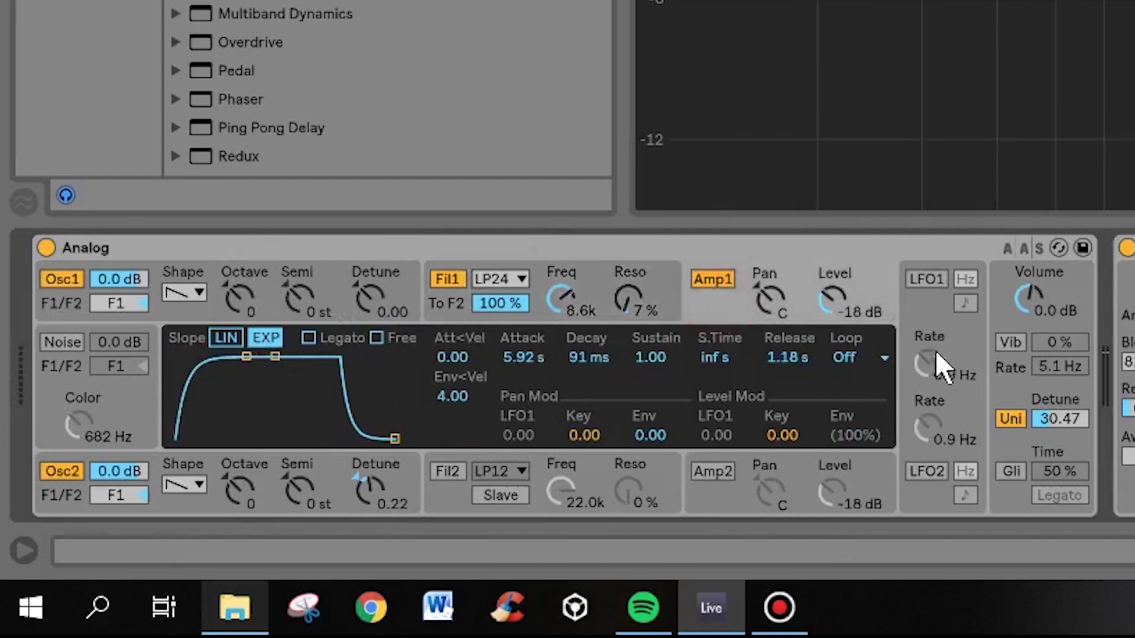
pyautogui.click(920, 310)
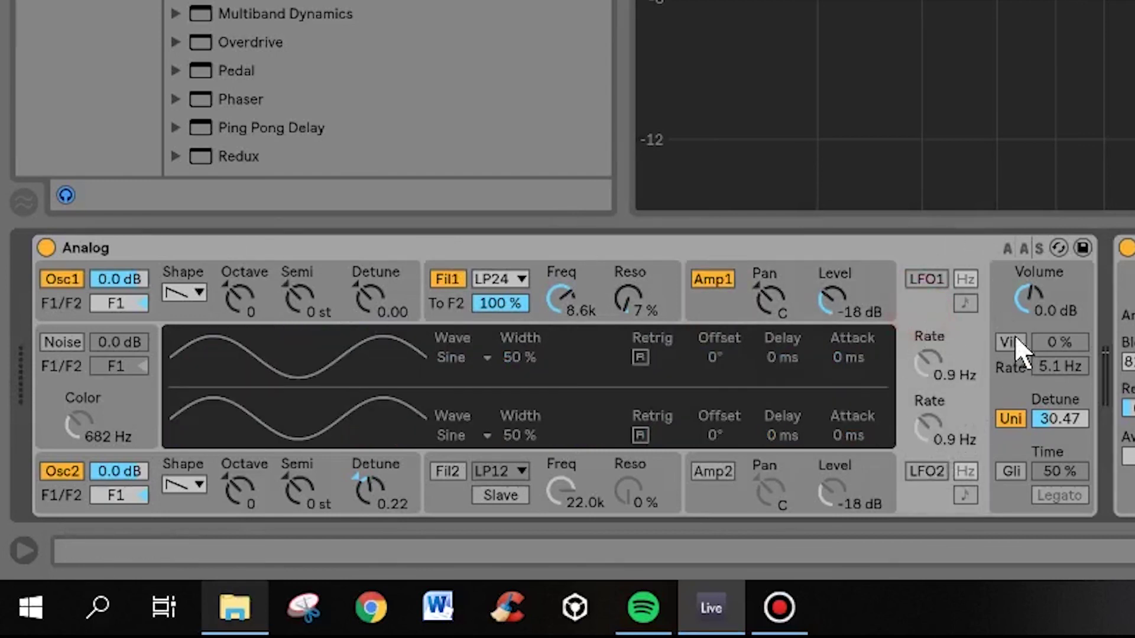
pyautogui.click(995, 312)
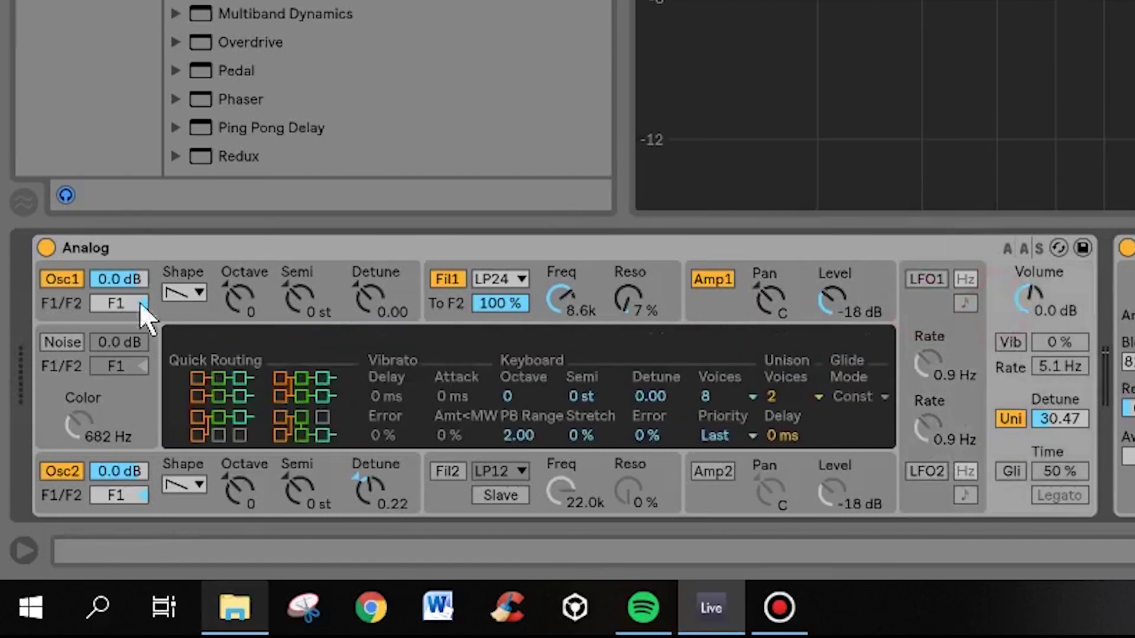